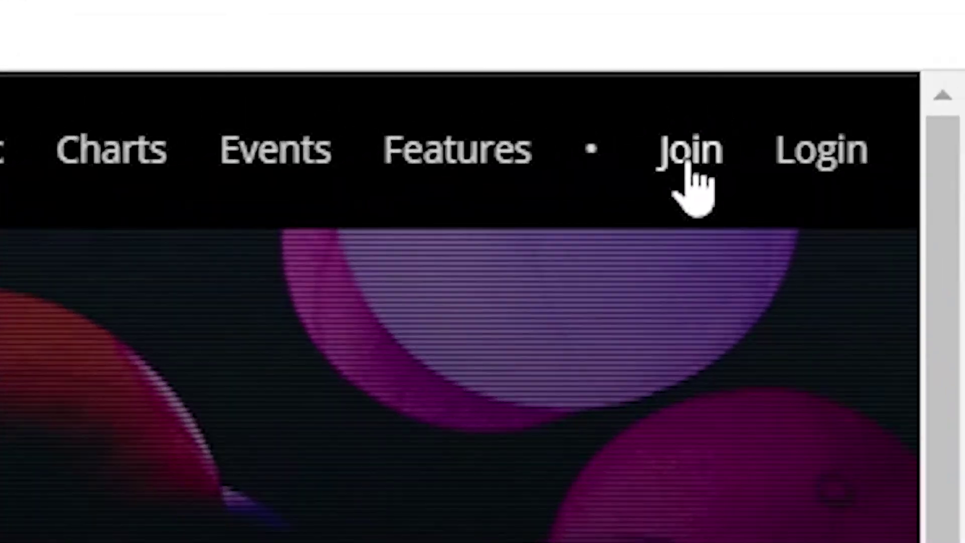
- Start a new Last.fm account from Join and begin entering the username
left_click(687, 161)
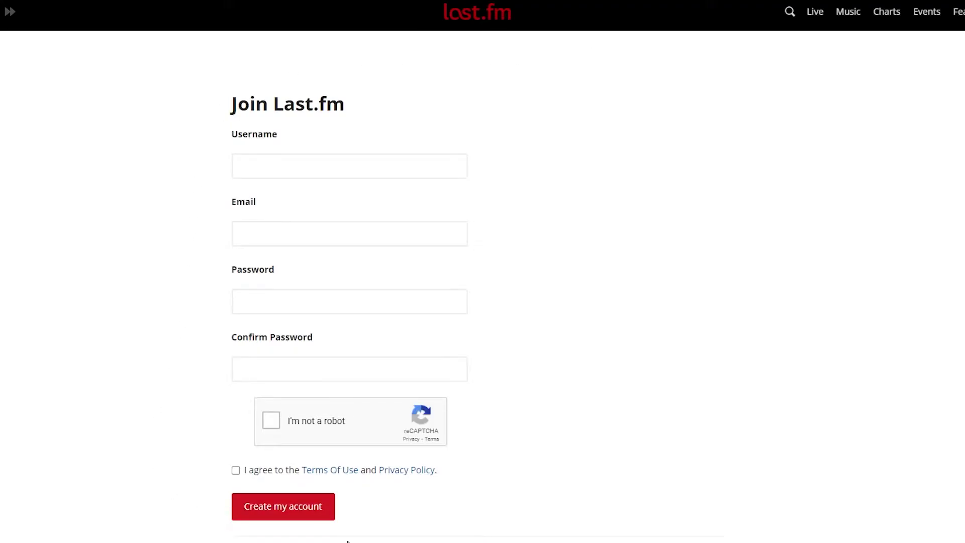
left_click(269, 167)
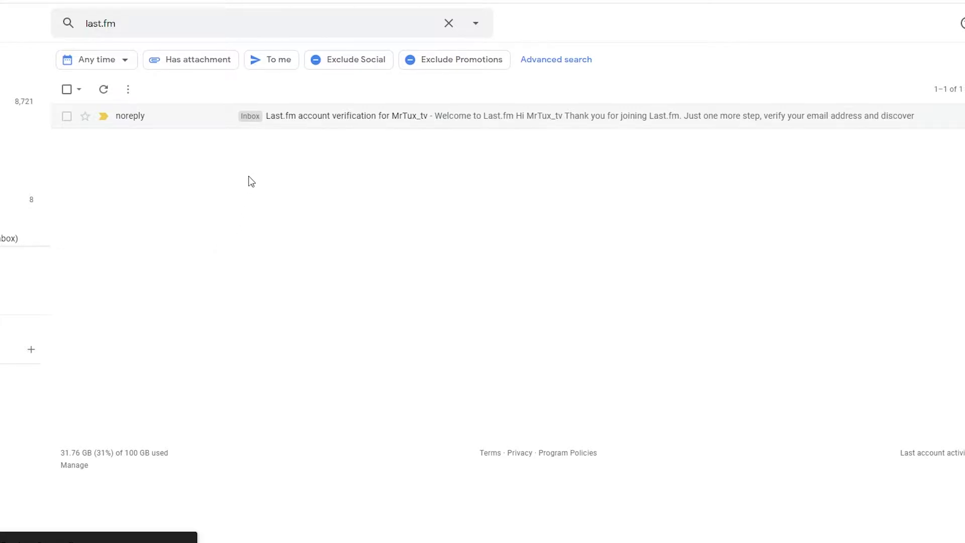
- Open the Last.fm account verification email in Gmail
left_click(236, 119)
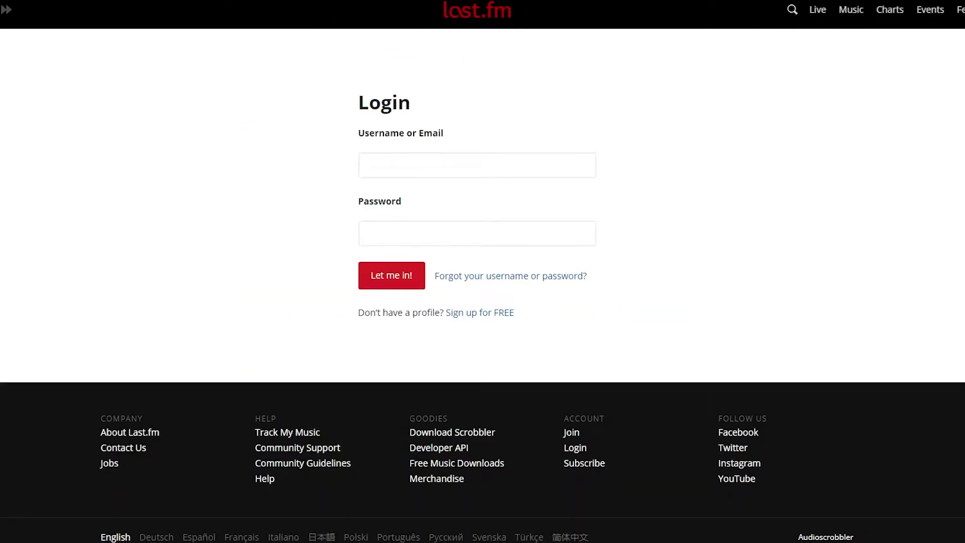
- Log in to Last.fm with the saved autofill username and password
left_click(413, 164)
left_click(419, 207)
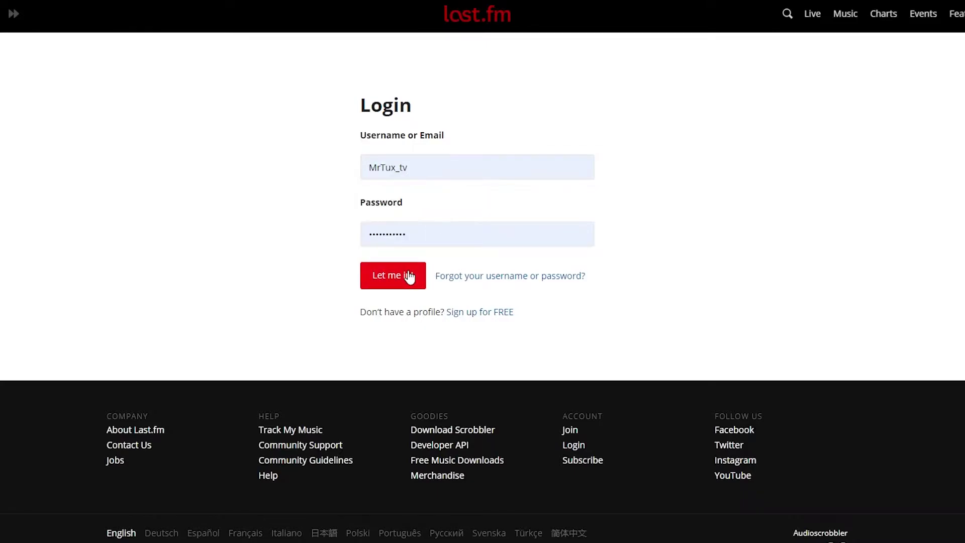
left_click(411, 276)
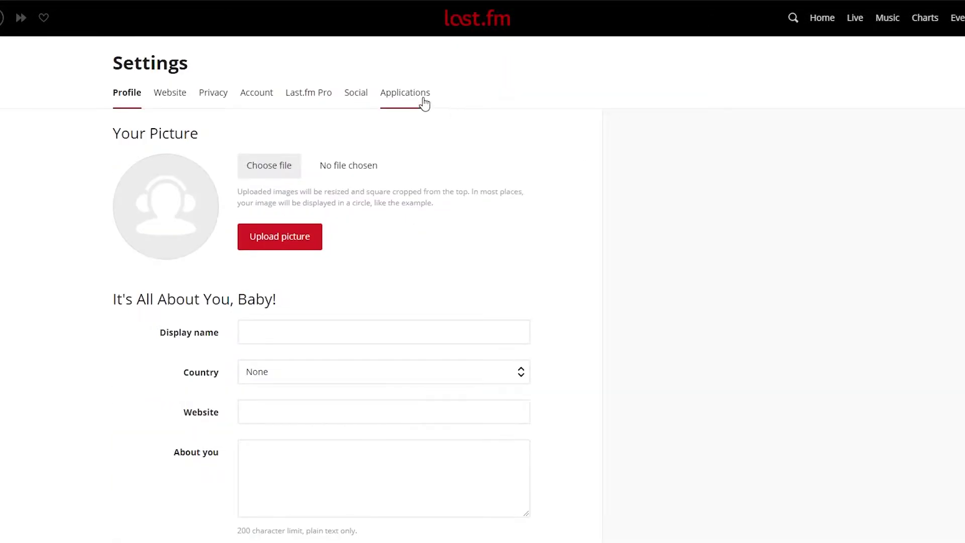
- Connect Spotify Scrobbling from the Applications section of Last.fm settings
left_click(414, 100)
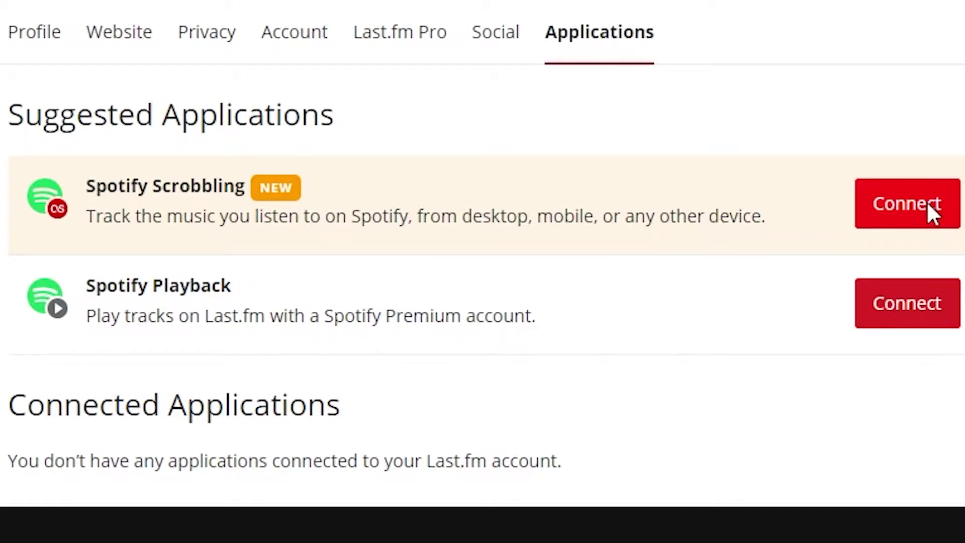
left_click(927, 201)
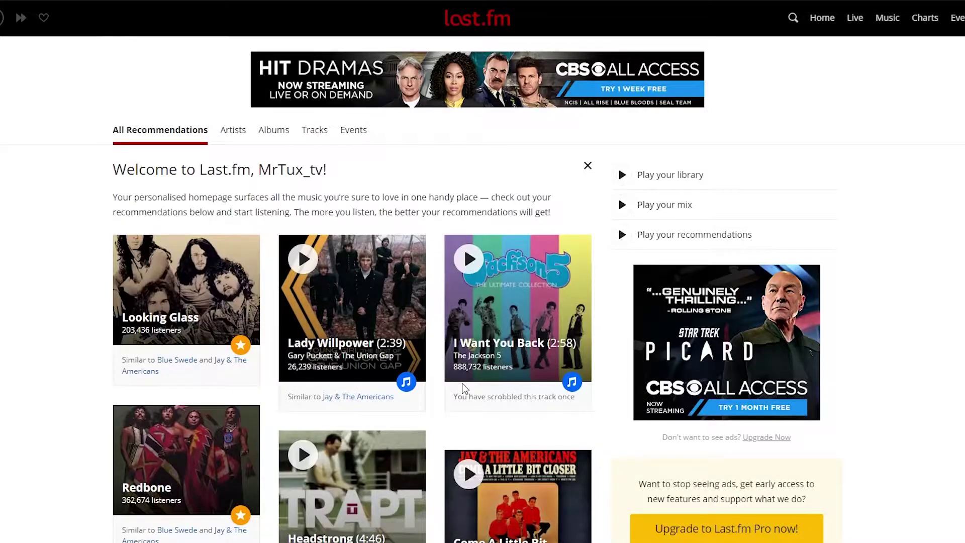
- Go from Track My Music to the YouTube scrobbling support thread's More info page
scroll(463, 388, "down", 20)
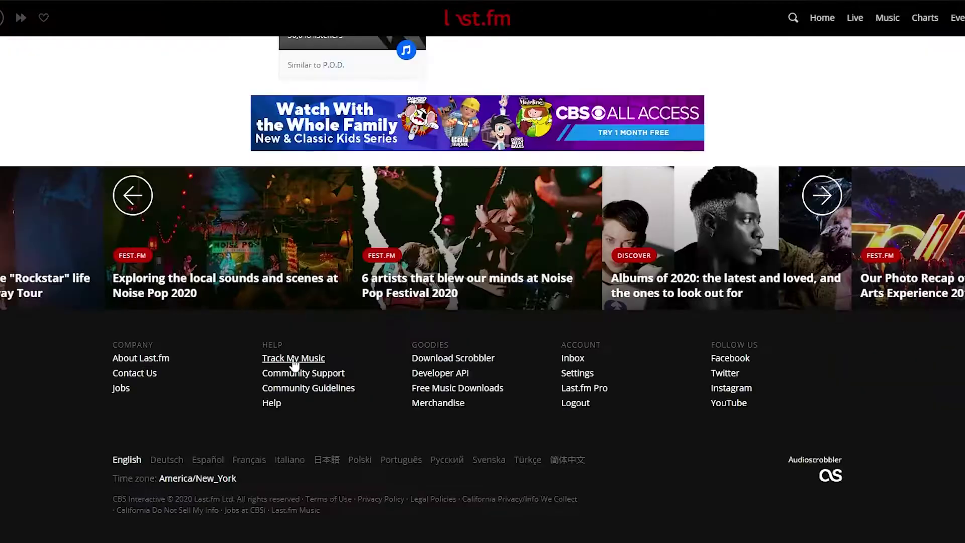
left_click(421, 217)
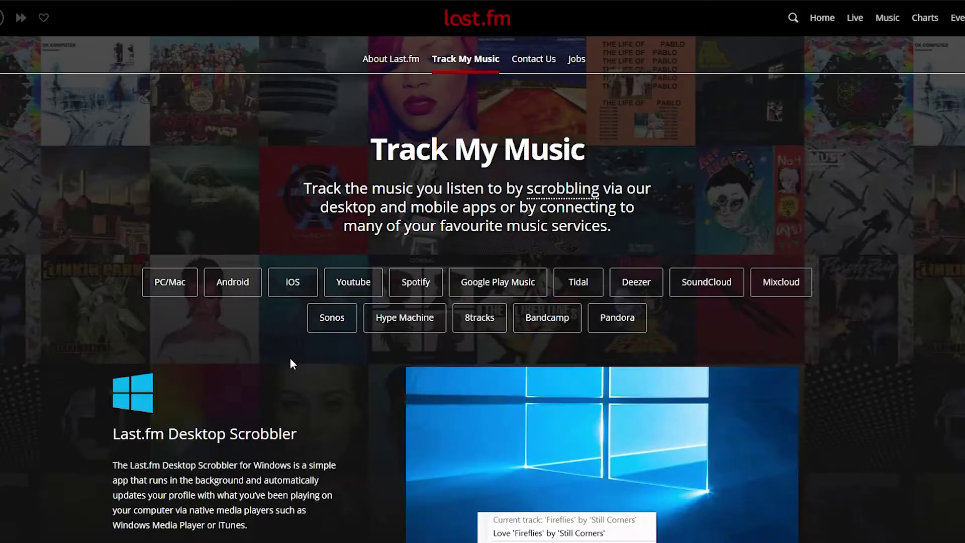
left_click(354, 280)
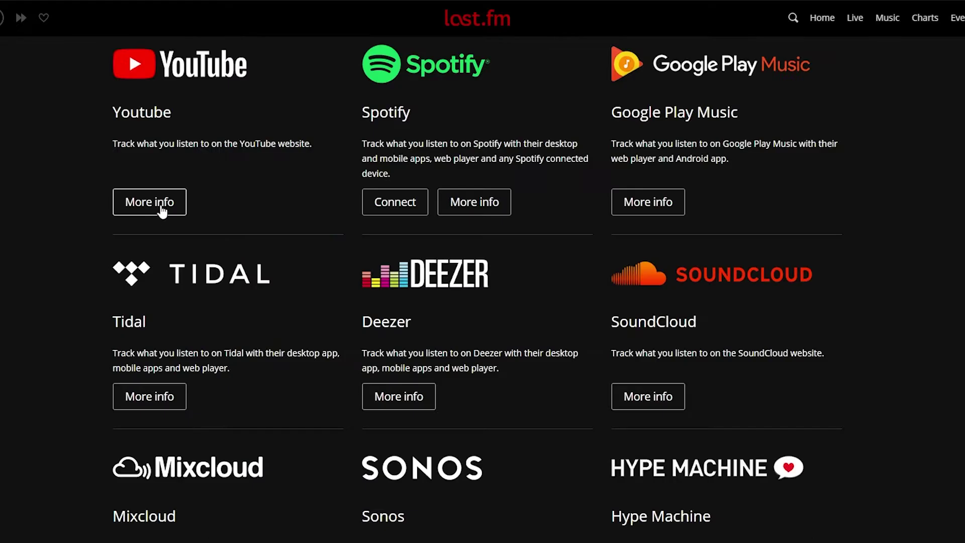
left_click(160, 206)
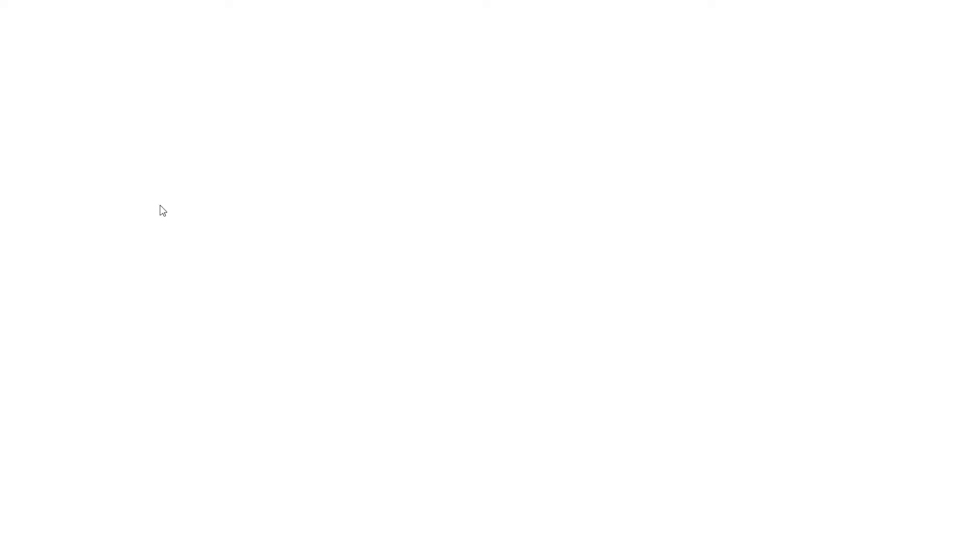
scroll(341, 361, "down", 1)
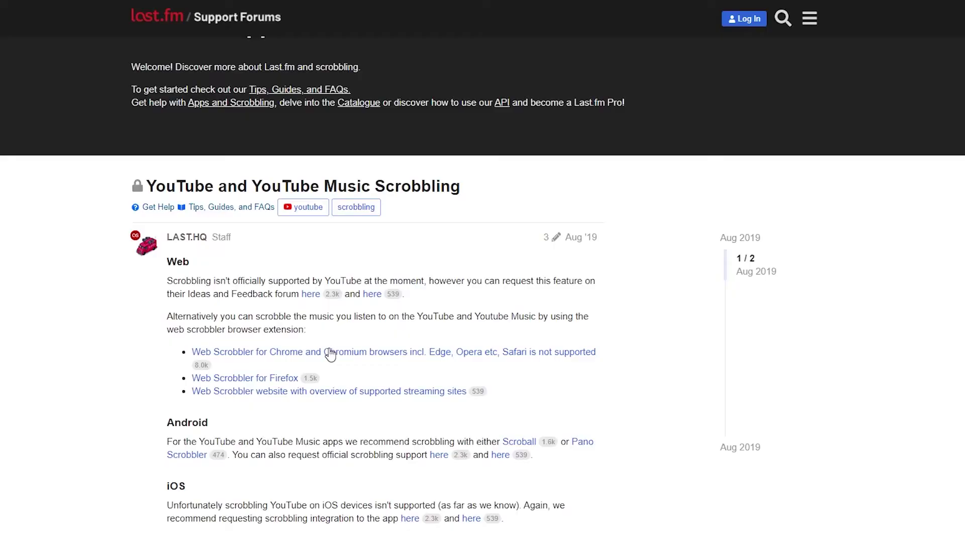
- Install the Web Scrobbler extension for Chrome from the Chrome Web Store
left_click(330, 354)
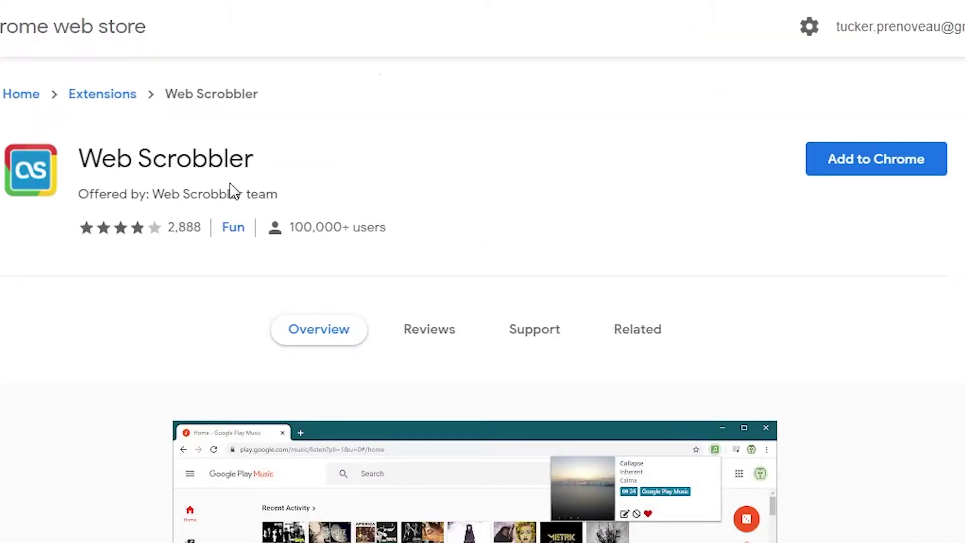
left_click(894, 177)
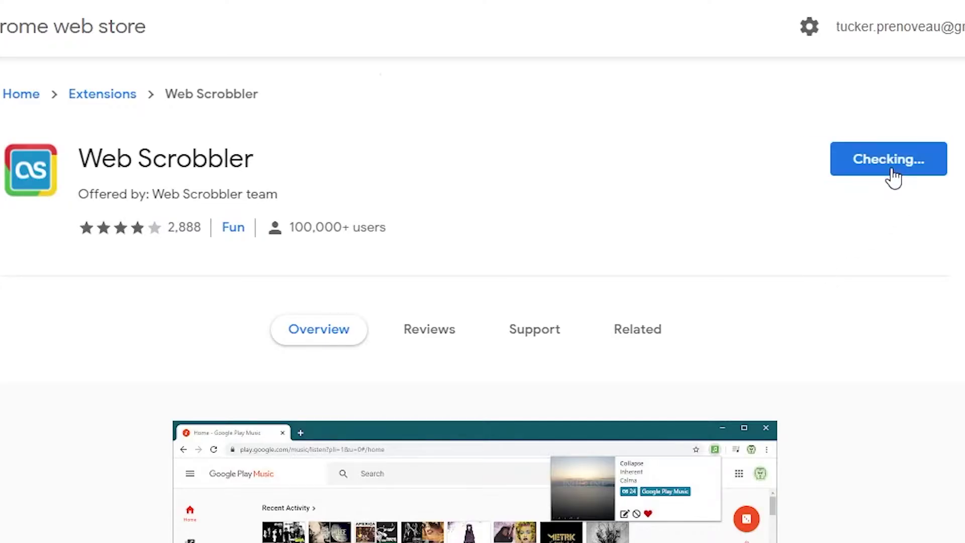
left_click(528, 151)
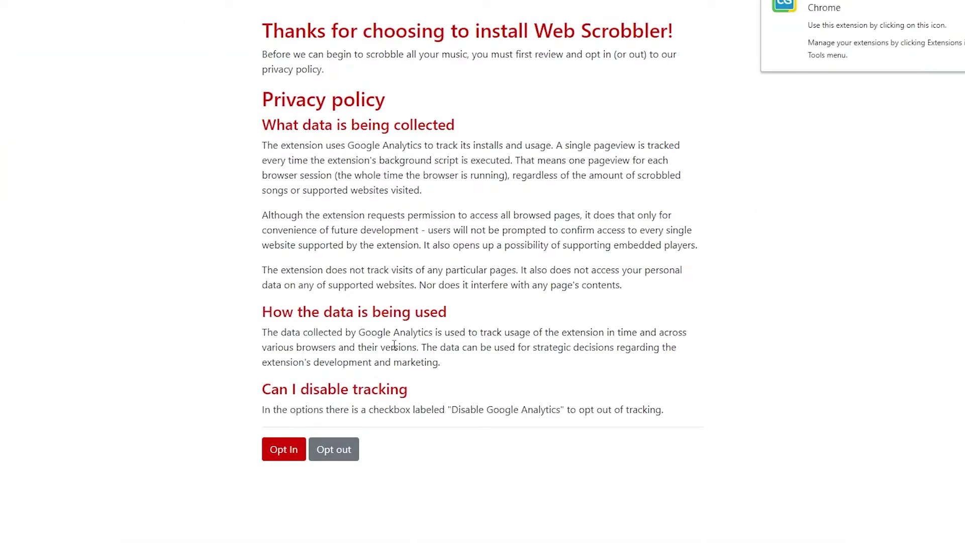
- Opt in to Web Scrobbler's privacy policy and pin it to the Chrome toolbar
left_click(212, 433)
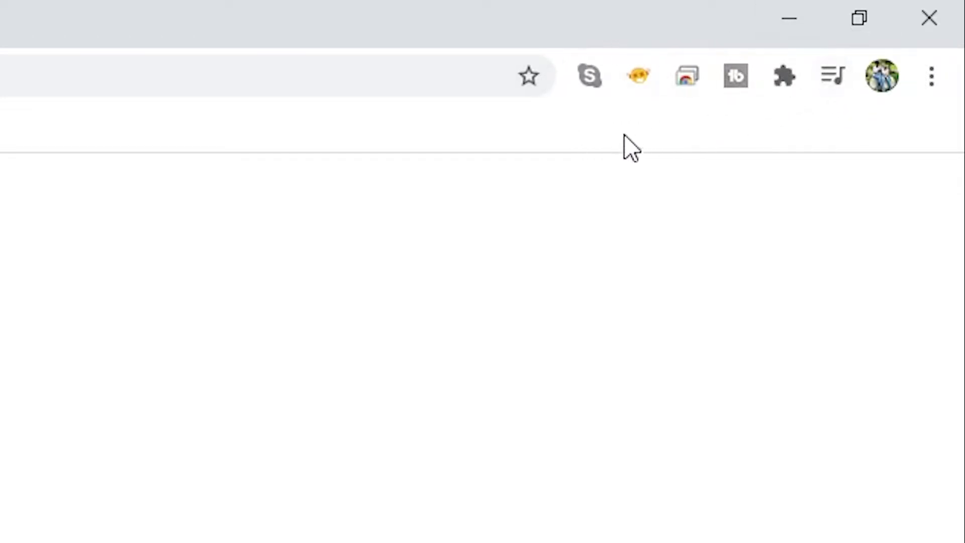
left_click(785, 80)
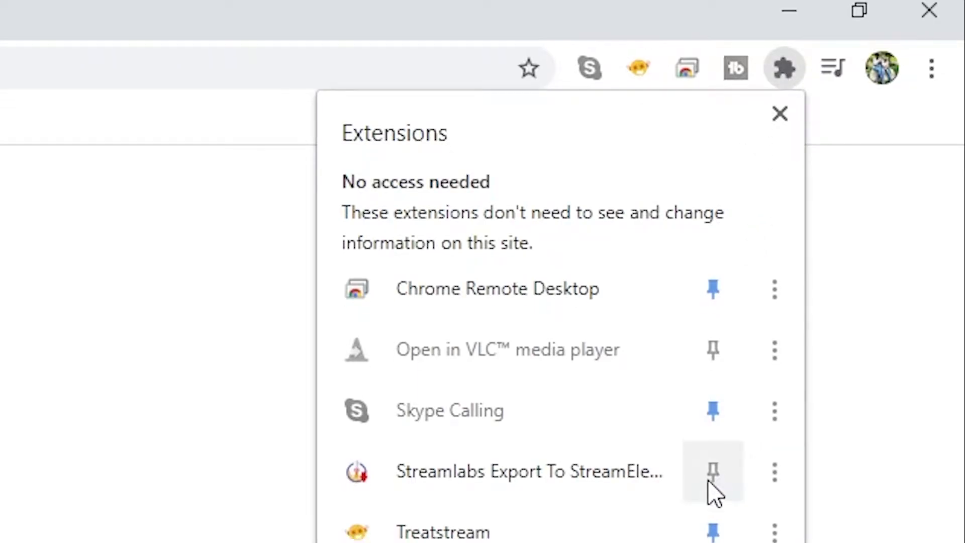
left_click(713, 279)
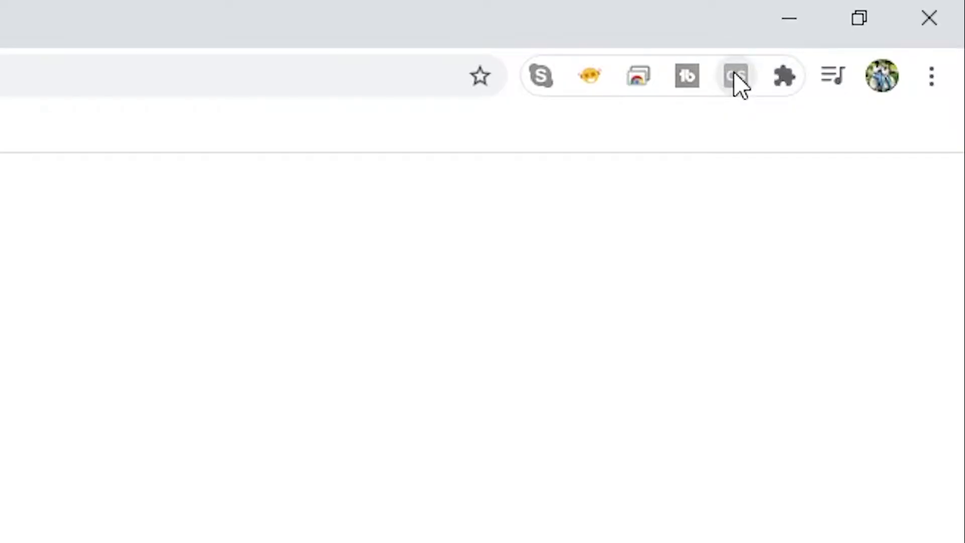
- Authorise Web Scrobbler to access the Last.fm account from its Accounts options
right_click(734, 78)
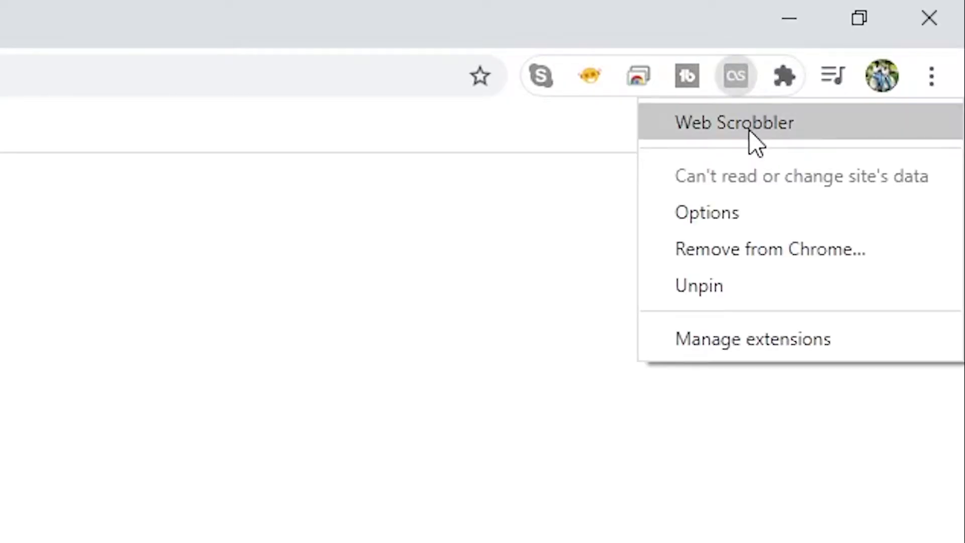
left_click(739, 217)
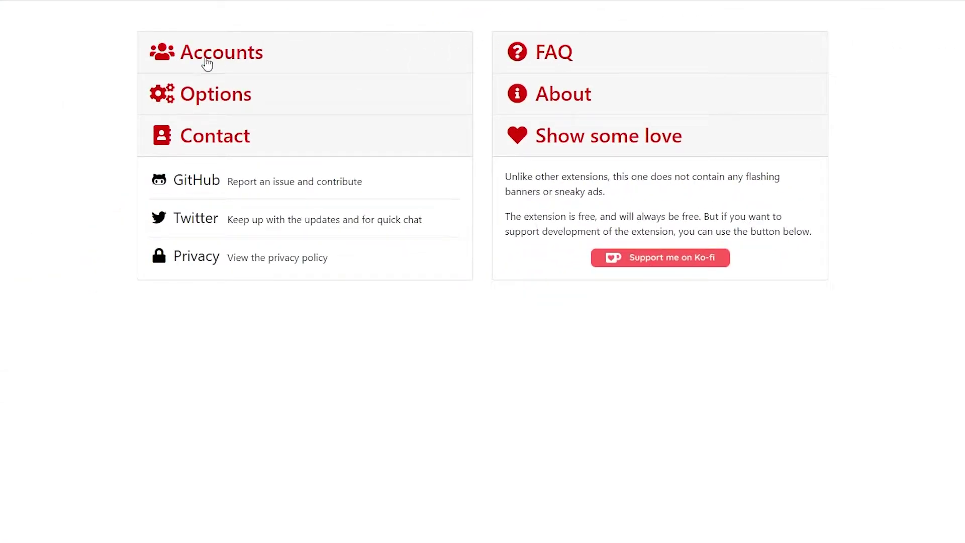
left_click(210, 62)
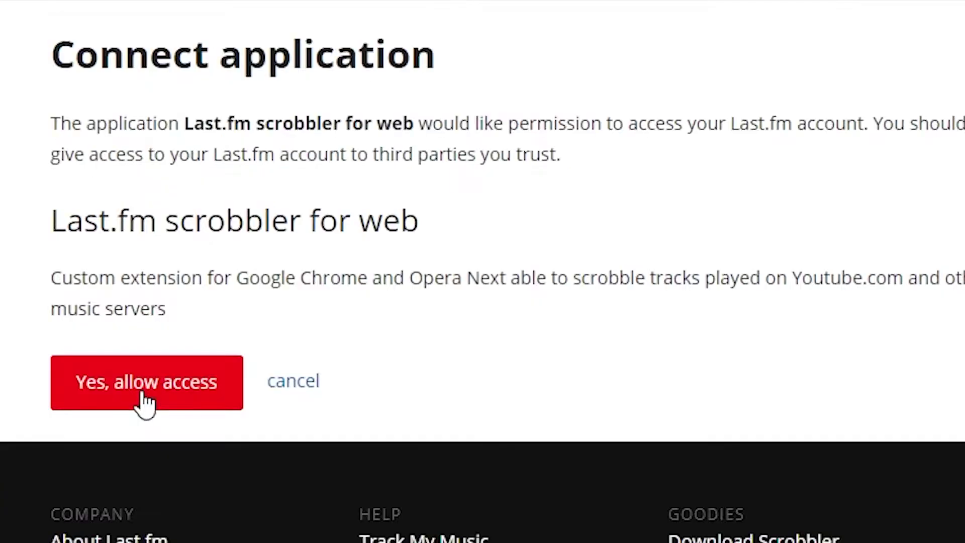
left_click(142, 392)
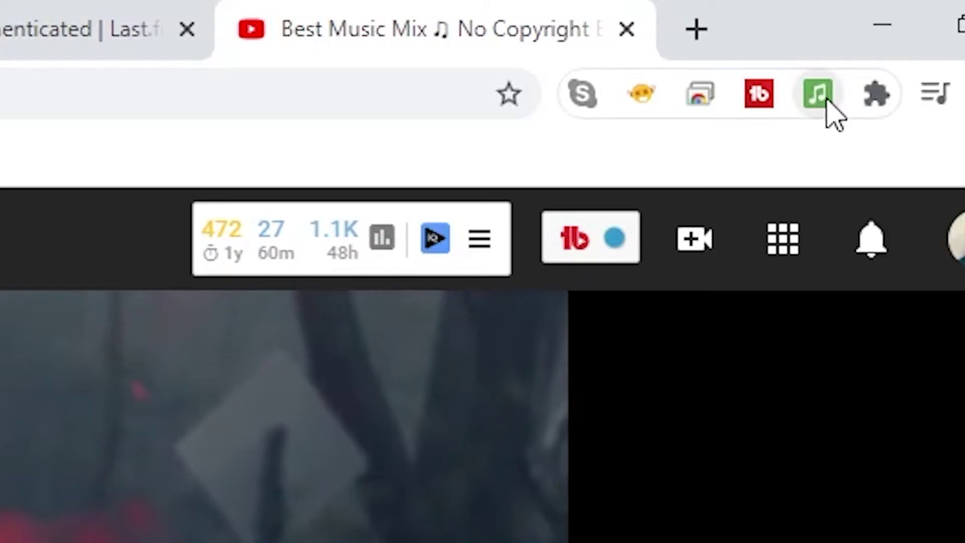
- Check that Web Scrobbler detects 'Humanity' by Max Brhon playing on YouTube
left_click(820, 100)
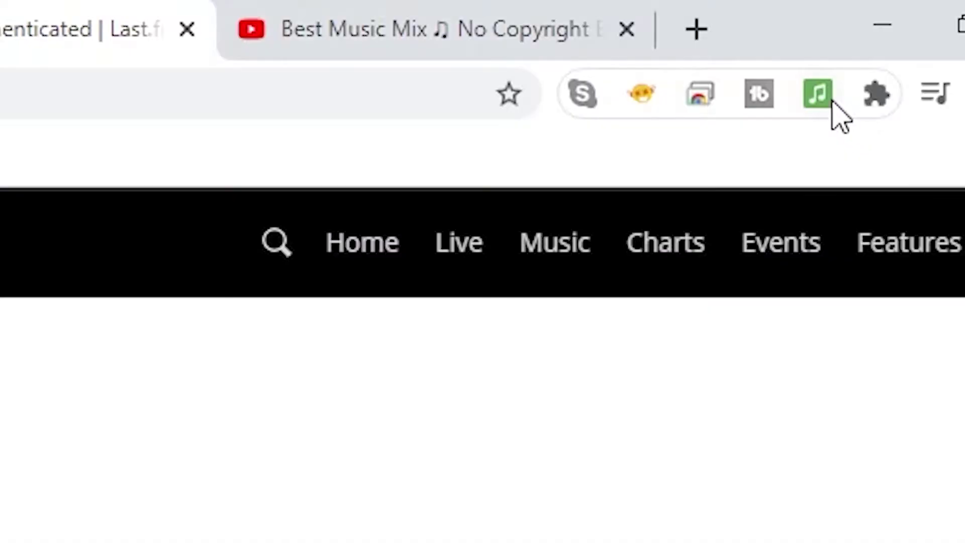
right_click(831, 101)
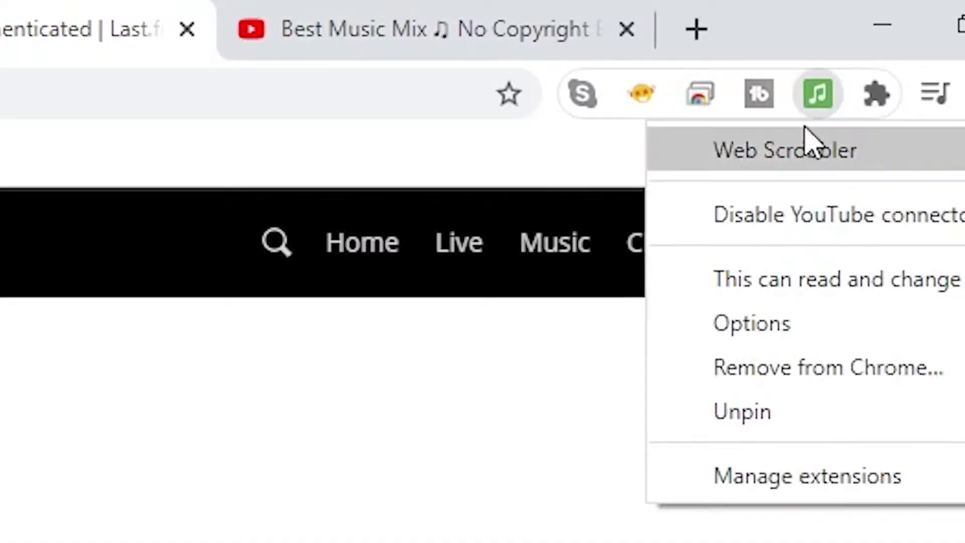
- Uncheck 'Use now playing notifications' in Web Scrobbler's Options section
left_click(792, 335)
left_click(198, 58)
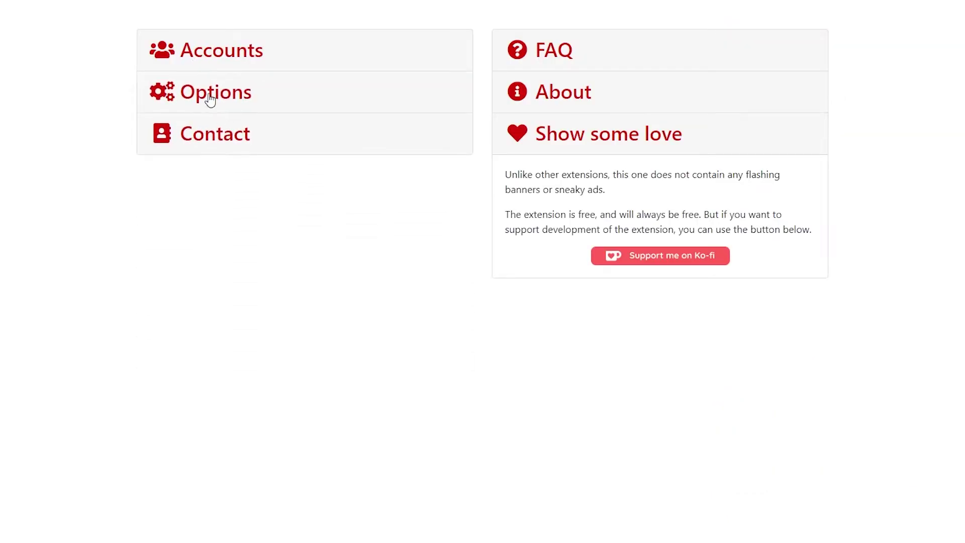
left_click(209, 98)
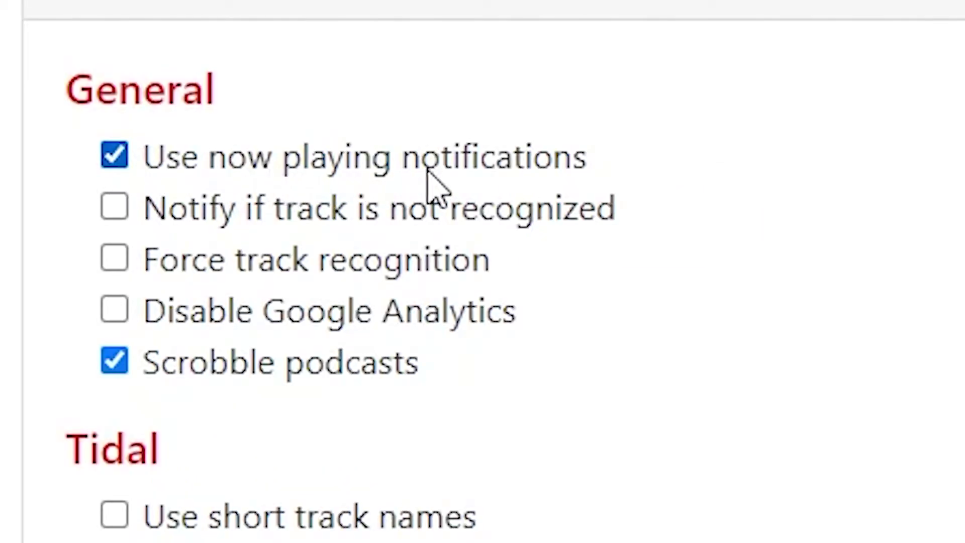
left_click(115, 154)
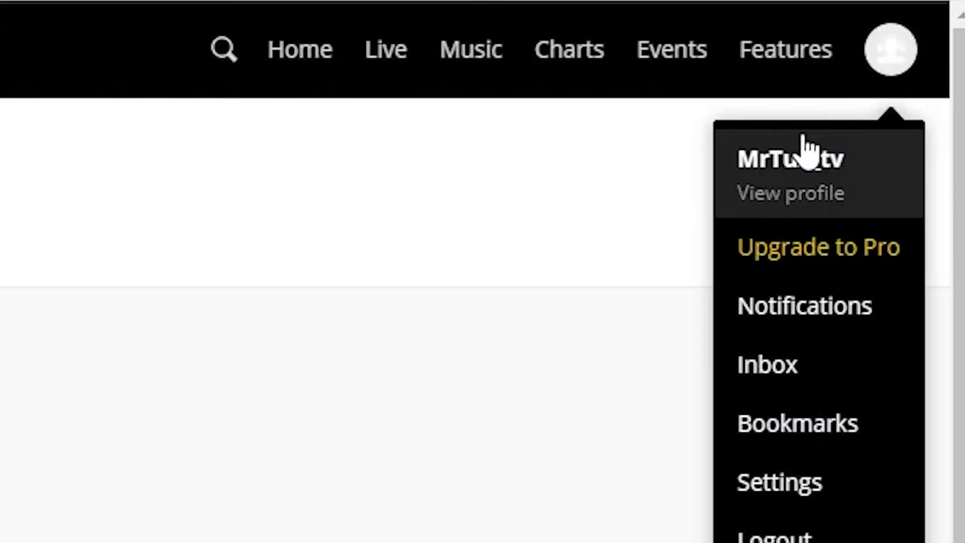
- Review the Applications tab in Last.fm settings, then go to the Pixel Chat streamer-tools site
left_click(815, 494)
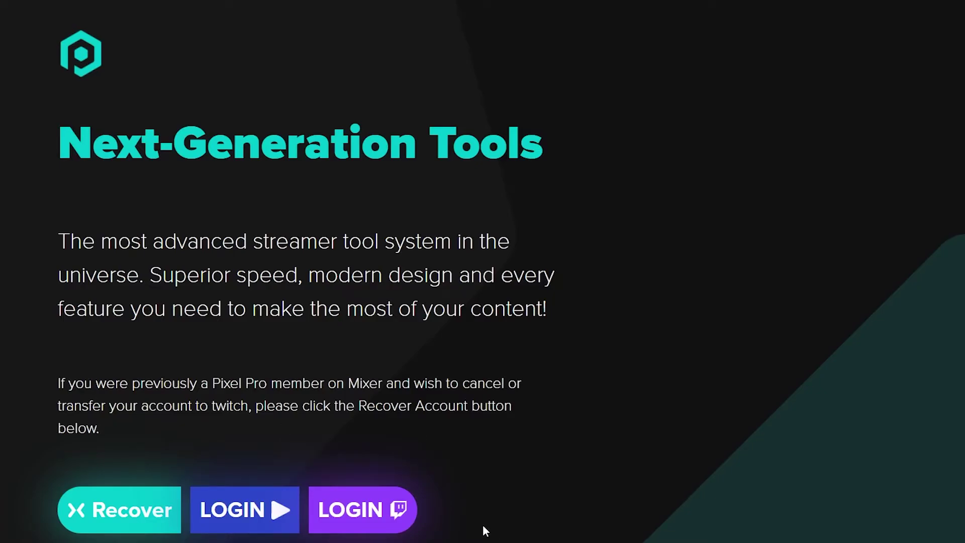
- Log in to Pixel Chat with Twitch and go to the Overlays page from the sidebar
left_click(362, 510)
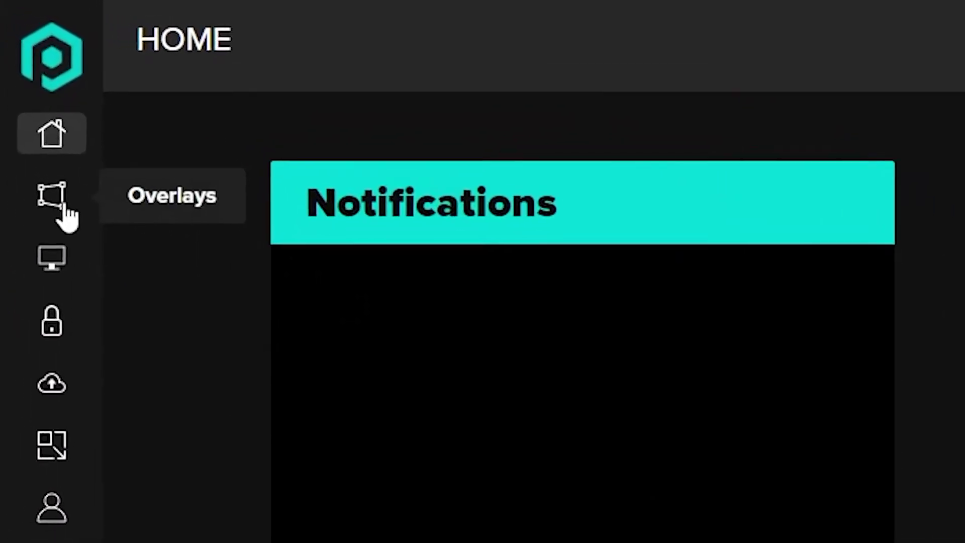
left_click(85, 225)
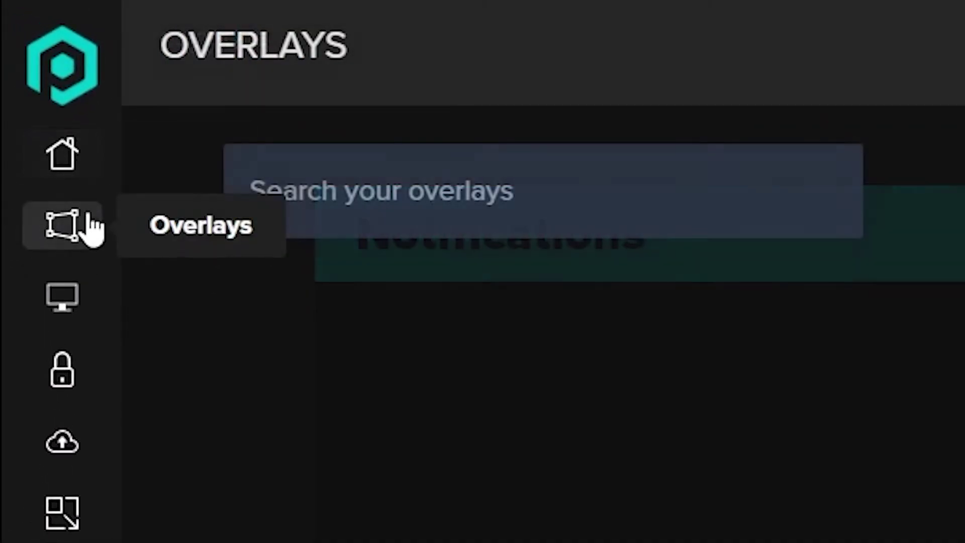
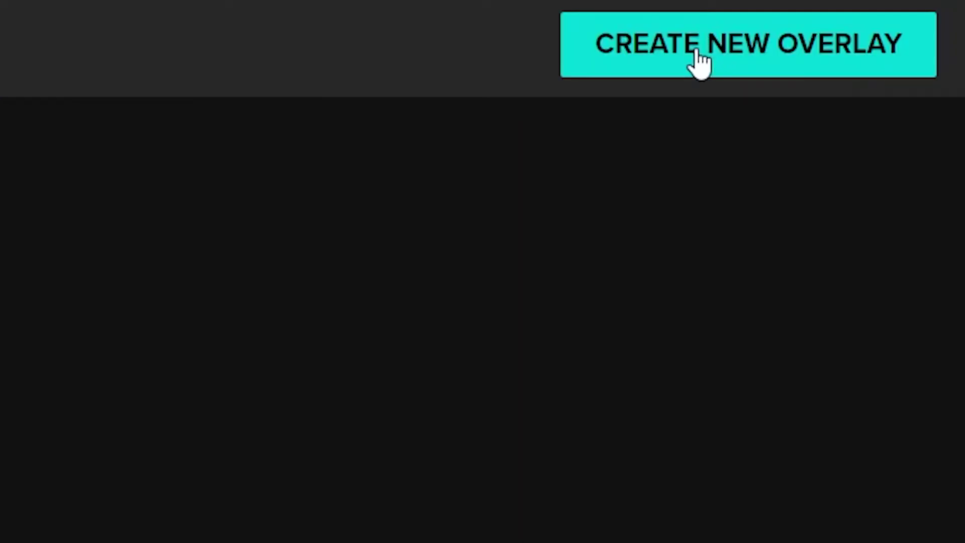
- Create a second Now Playing overlay from its card and open it for editing
left_click(700, 63)
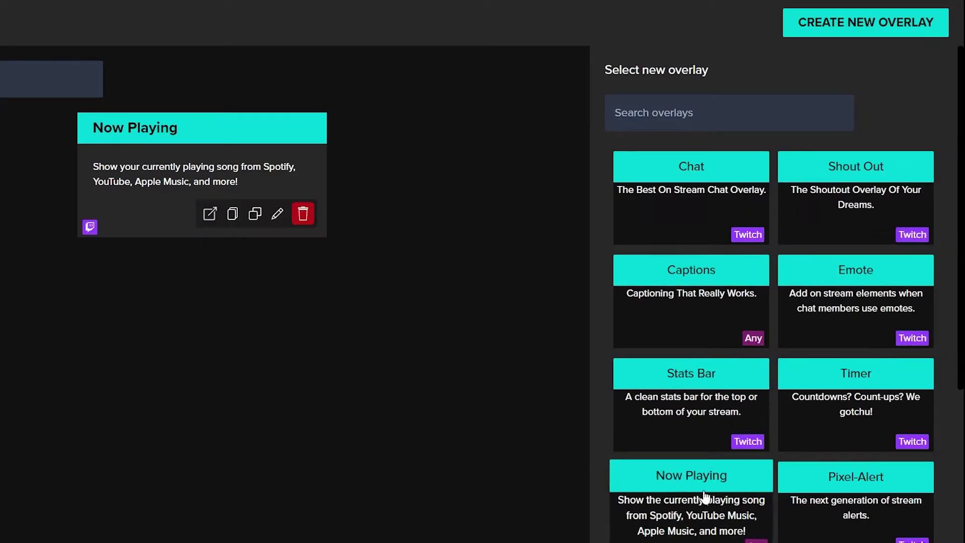
scroll(705, 498, "down", 3)
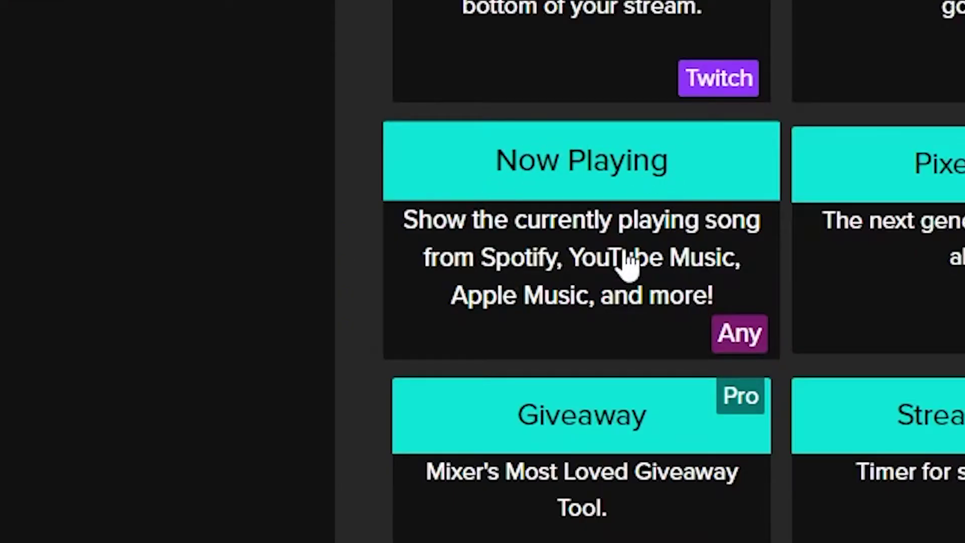
left_click(707, 168)
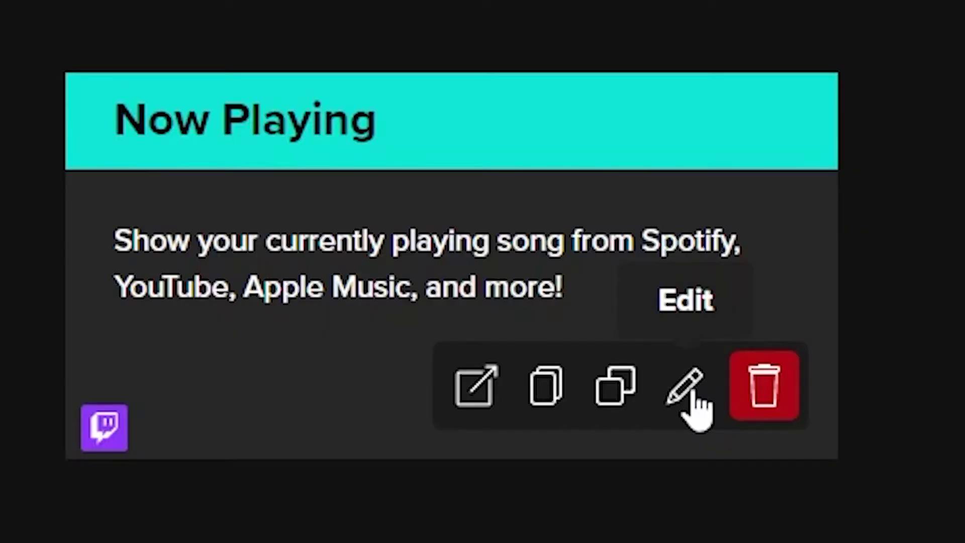
left_click(819, 219)
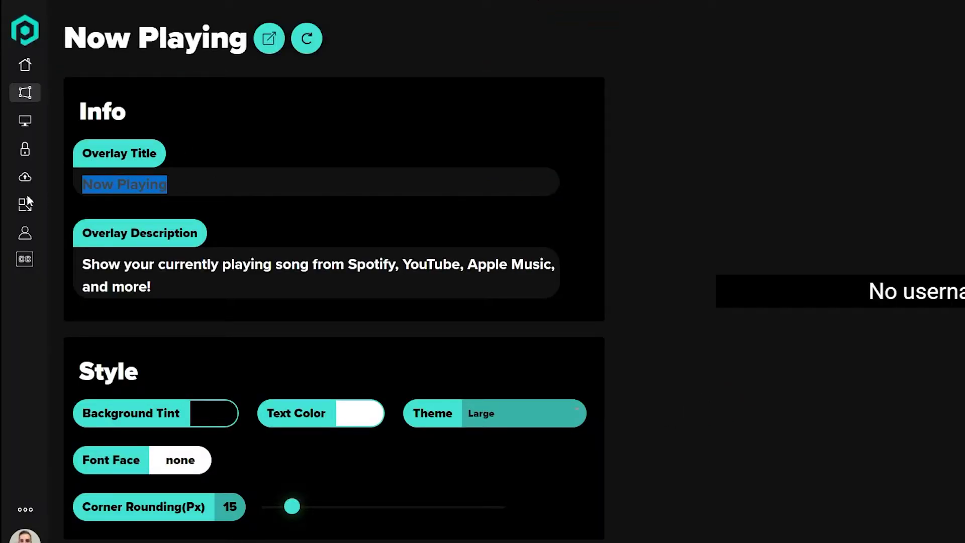
- Retitle the overlay 'Now Playing 2' and go to the Account section's Last.FM Username field
key("End")
type("2")
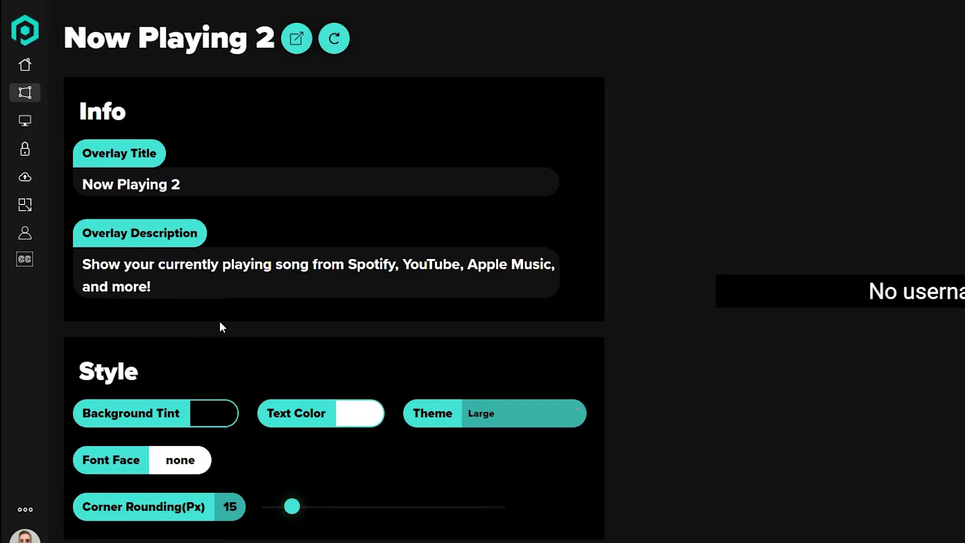
scroll(221, 329, "down", 5)
scroll(222, 332, "down", 4)
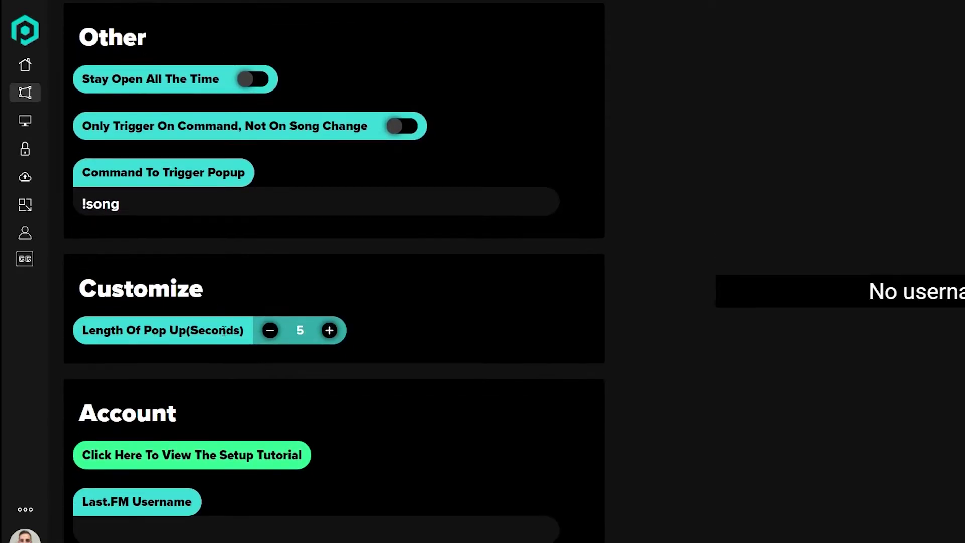
left_click(138, 528)
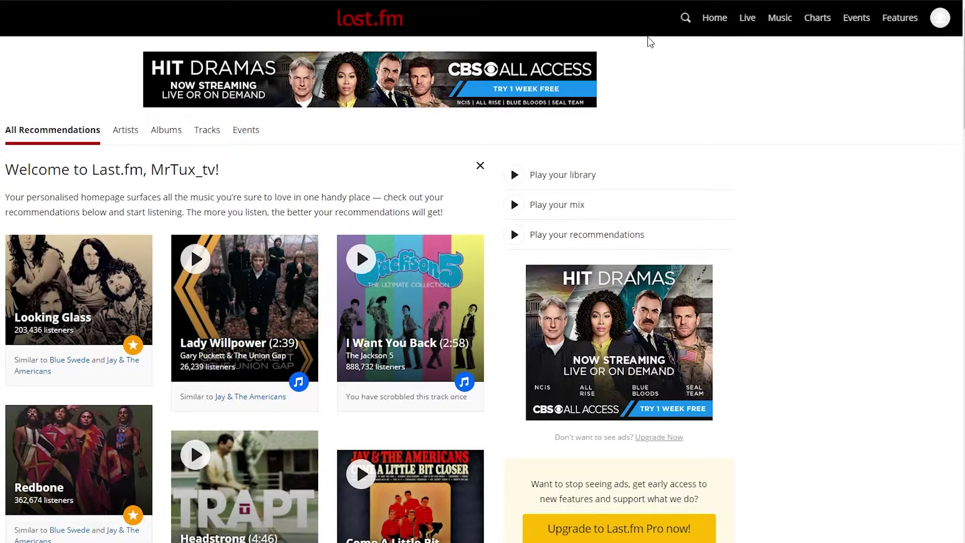
- Find the account username in Last.fm's profile menu and enter it as the Last.FM Username
left_click(936, 23)
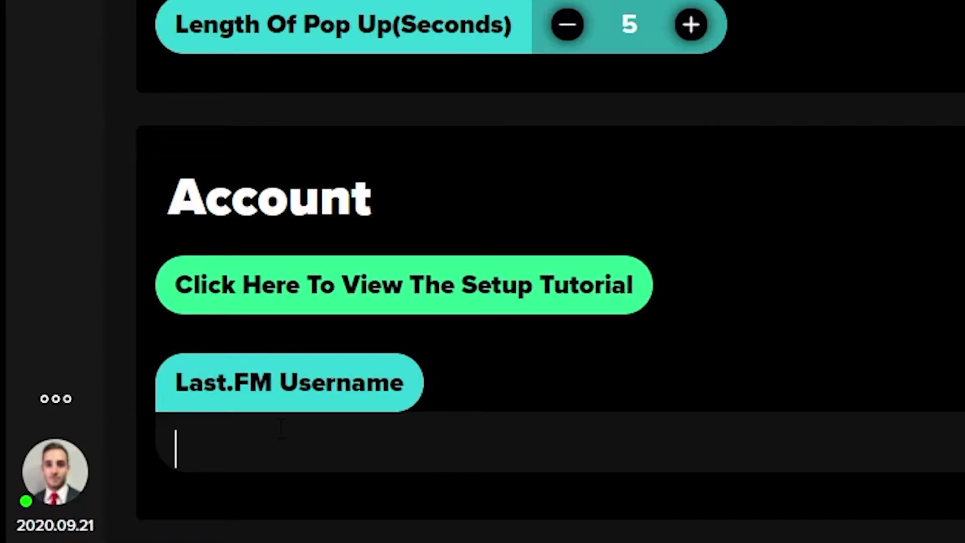
type("MrTux_tv")
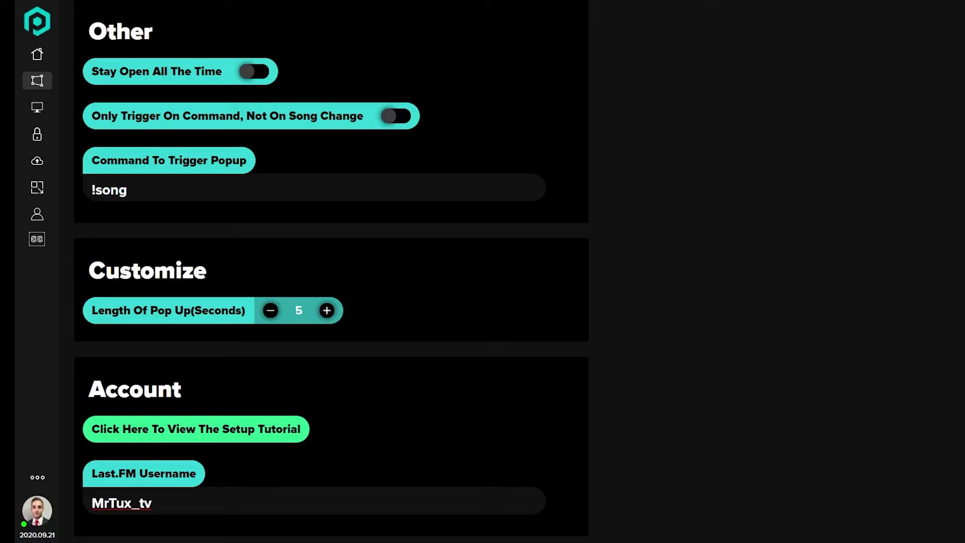
- Auto-save the username and turn on Stay Open All The Time under Other
left_click(714, 325)
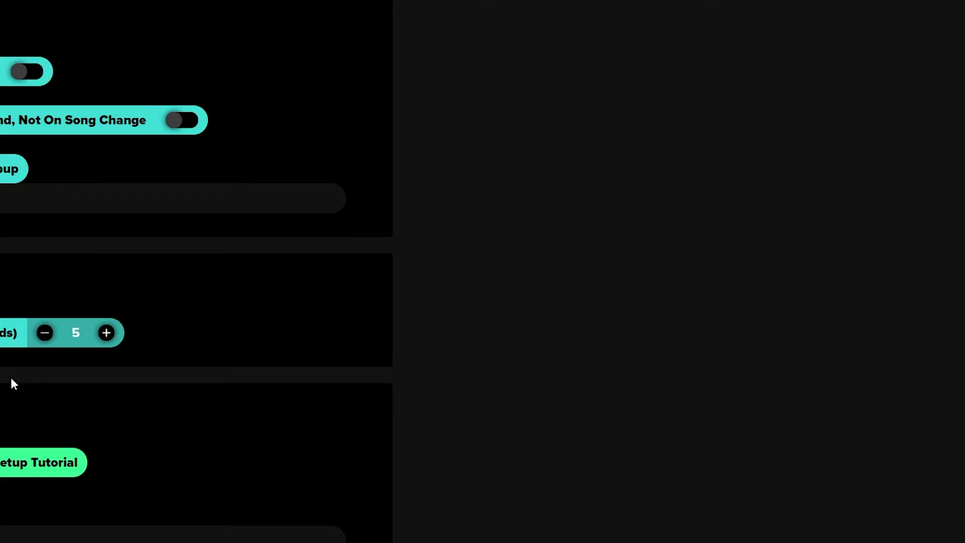
scroll(12, 384, "up", 5)
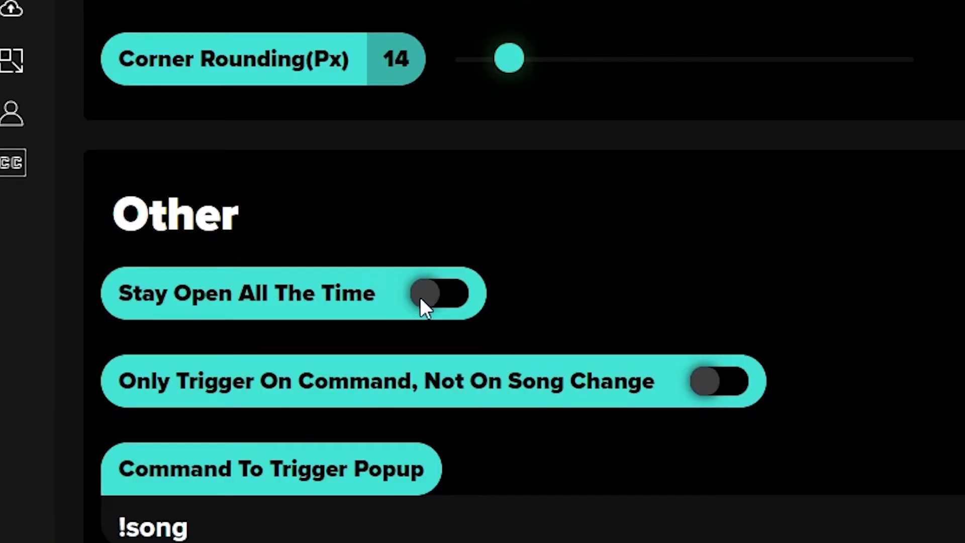
left_click(425, 296)
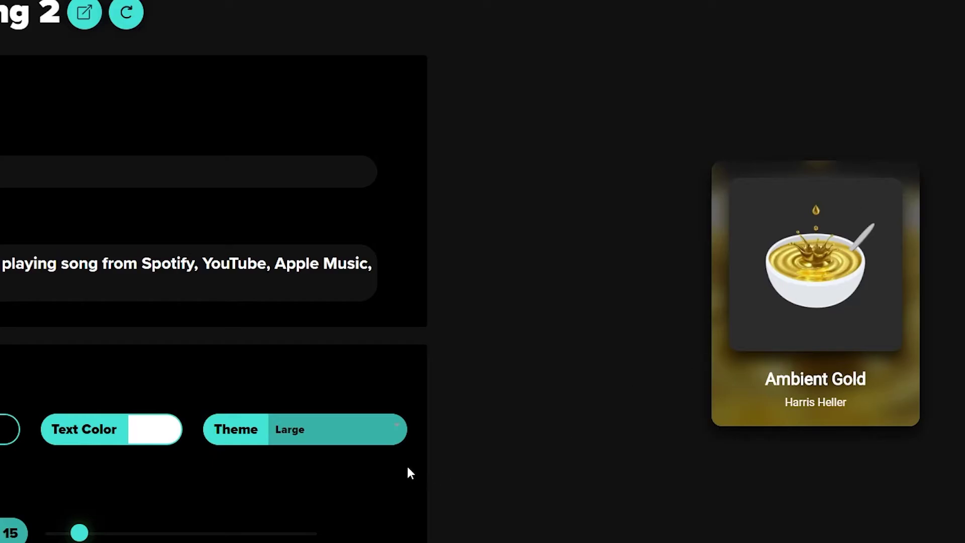
- Set the Style theme to Small
left_click(301, 432)
left_click(309, 485)
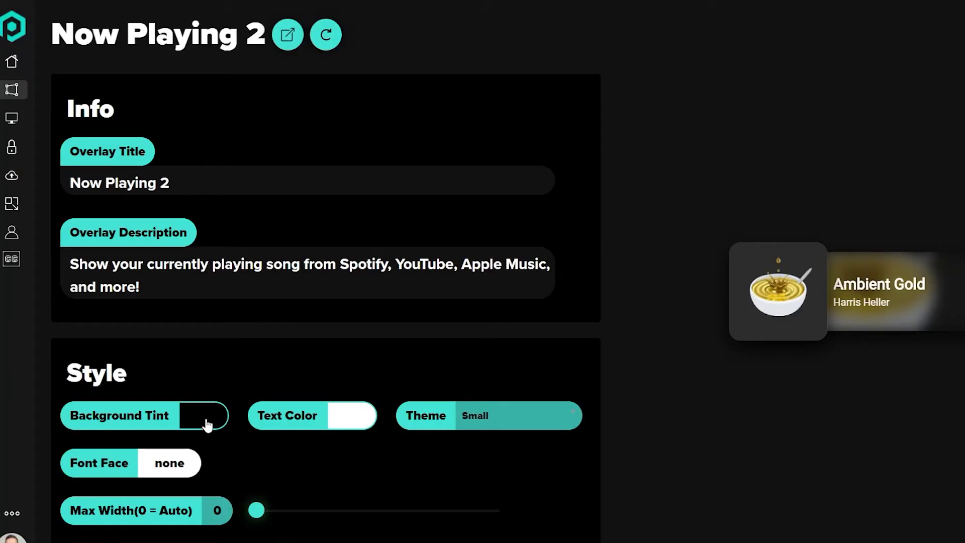
- Tint the card background dark red, then change it to dark grey
left_click(207, 425)
left_click_drag(188, 452, 200, 432)
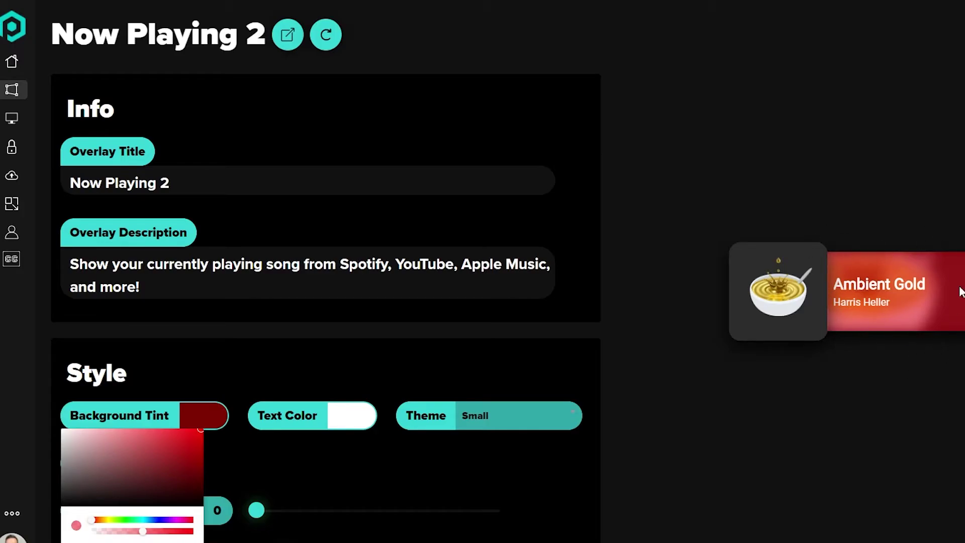
left_click_drag(197, 437, 60, 479)
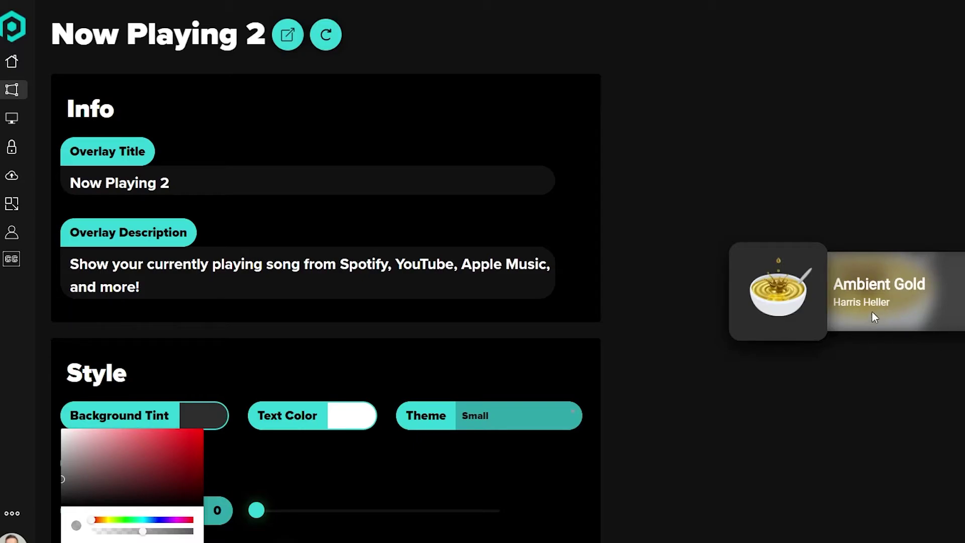
left_click(539, 485)
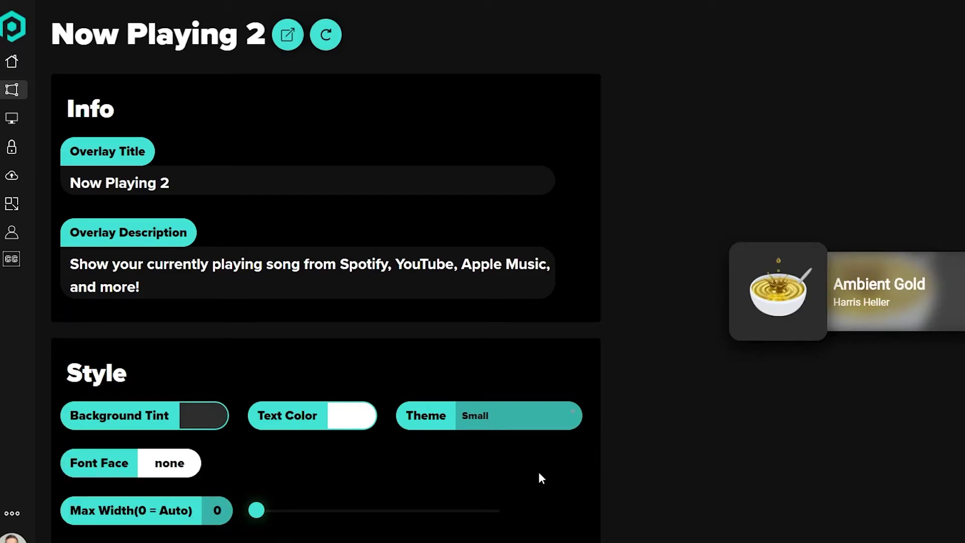
- Widen the card to a max width of 629 and test corner rounding, leaving it at 15 px
scroll(496, 483, "down", 1)
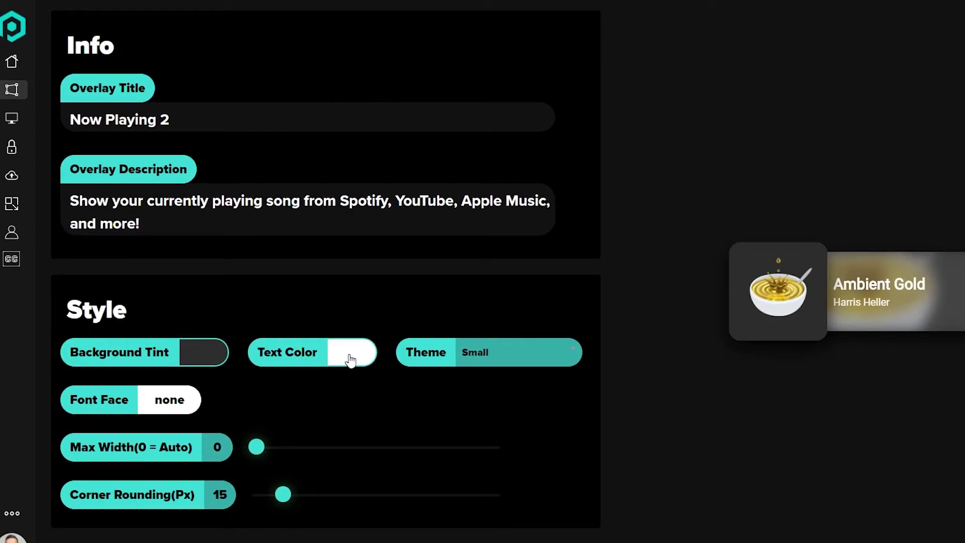
mouse_move(256, 447)
left_mouse_down()
mouse_move(406, 455)
mouse_move(254, 453)
left_mouse_up()
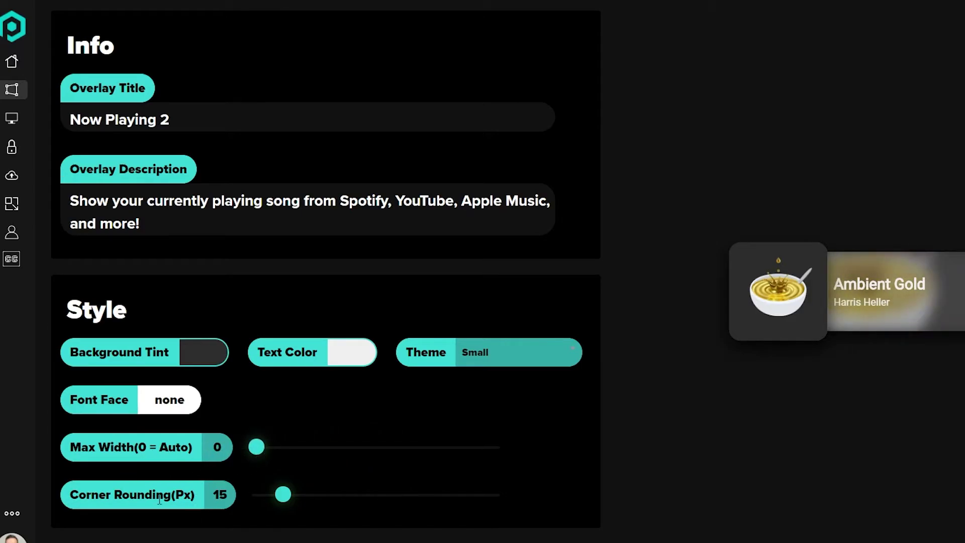
mouse_move(282, 496)
left_mouse_down()
mouse_move(508, 502)
mouse_move(253, 499)
mouse_move(285, 502)
left_mouse_up()
scroll(520, 445, "down", 8)
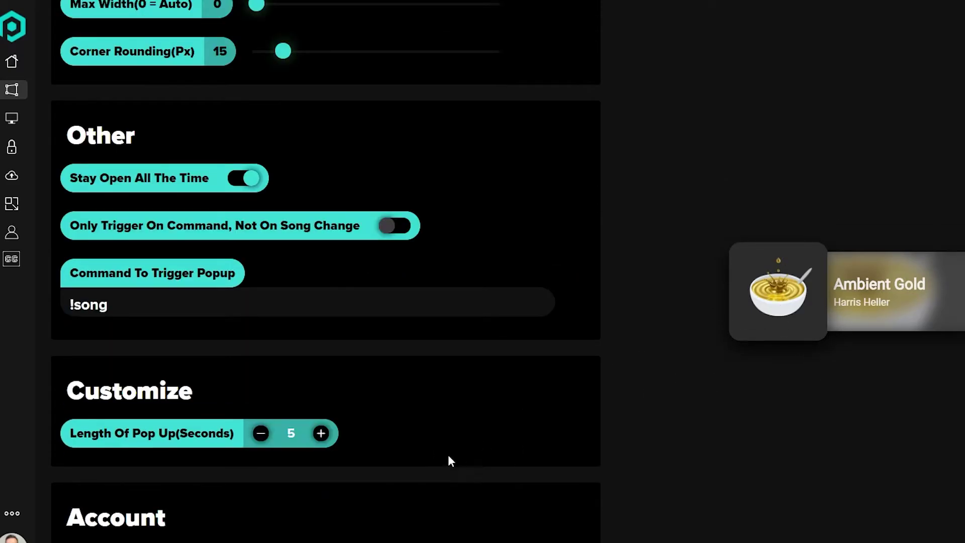
scroll(448, 454, "down", 1)
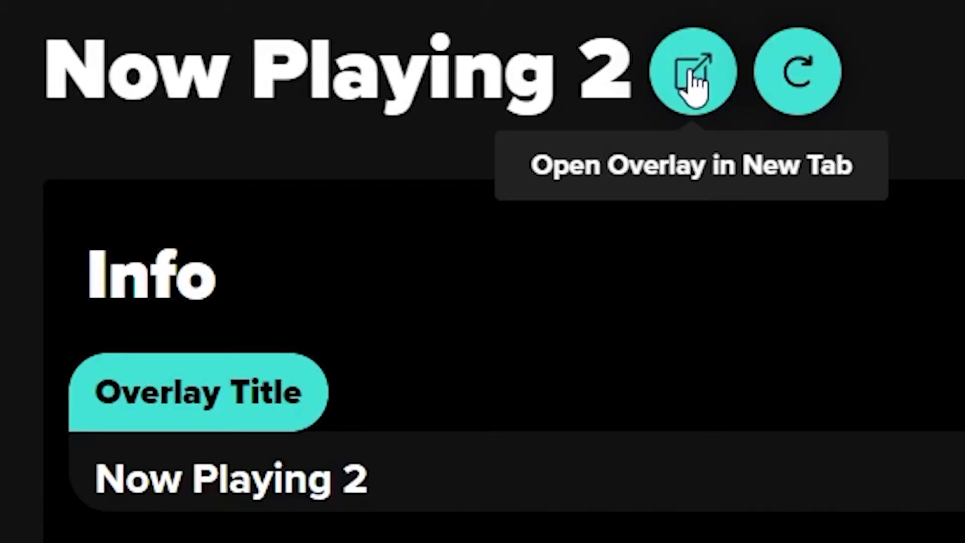
- Open the Now Playing 2 overlay in its own Chrome tab and copy its URL
left_click(693, 85)
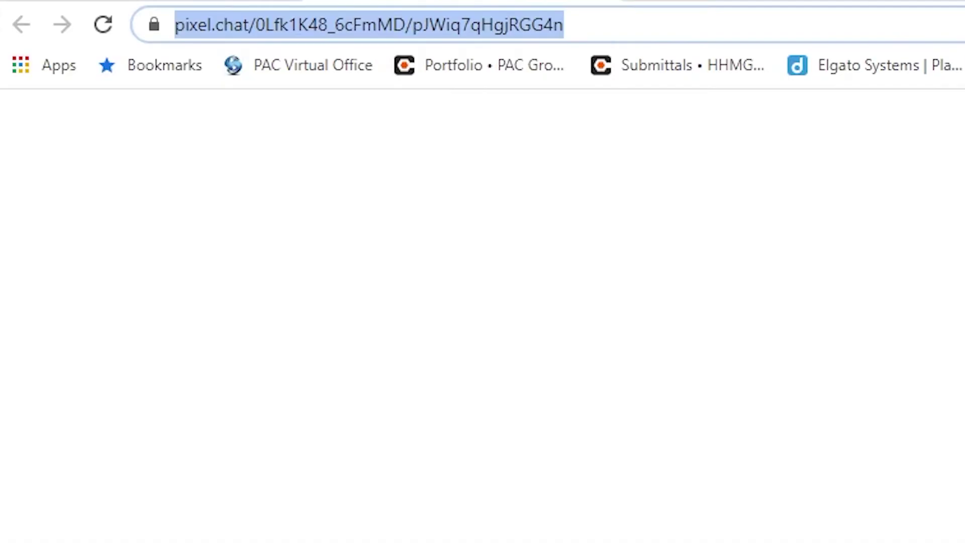
right_click(382, 30)
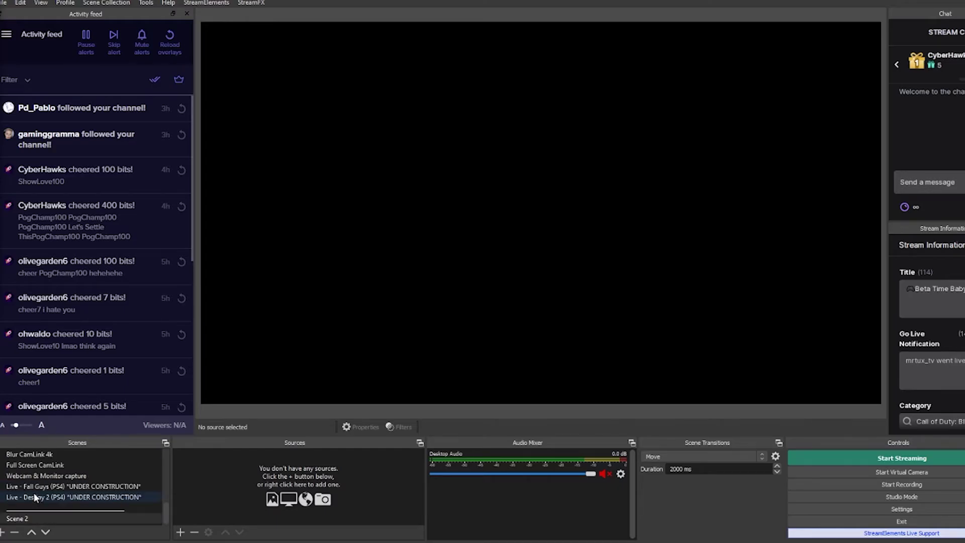
- Add a Browser source named 'N0w Playing' to Scene 2
left_click(25, 517)
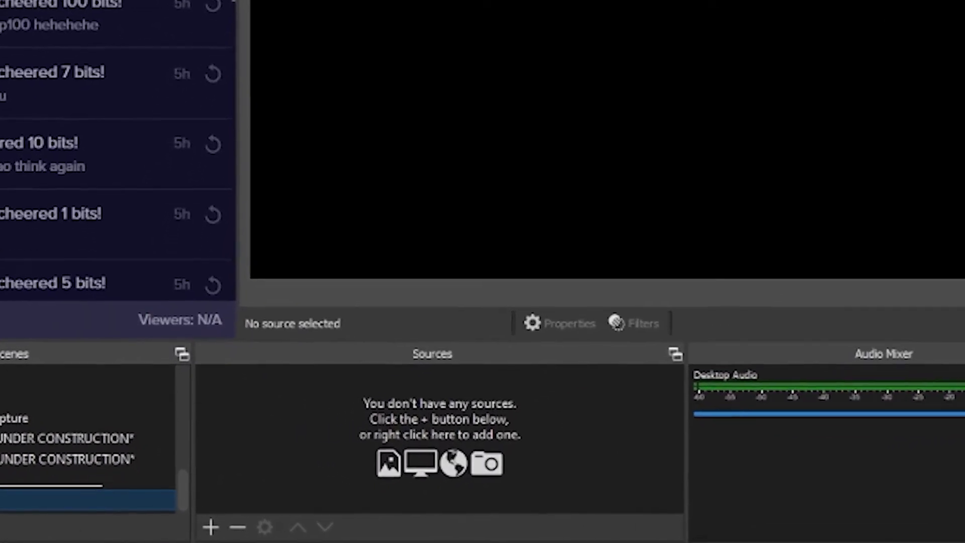
left_click(211, 527)
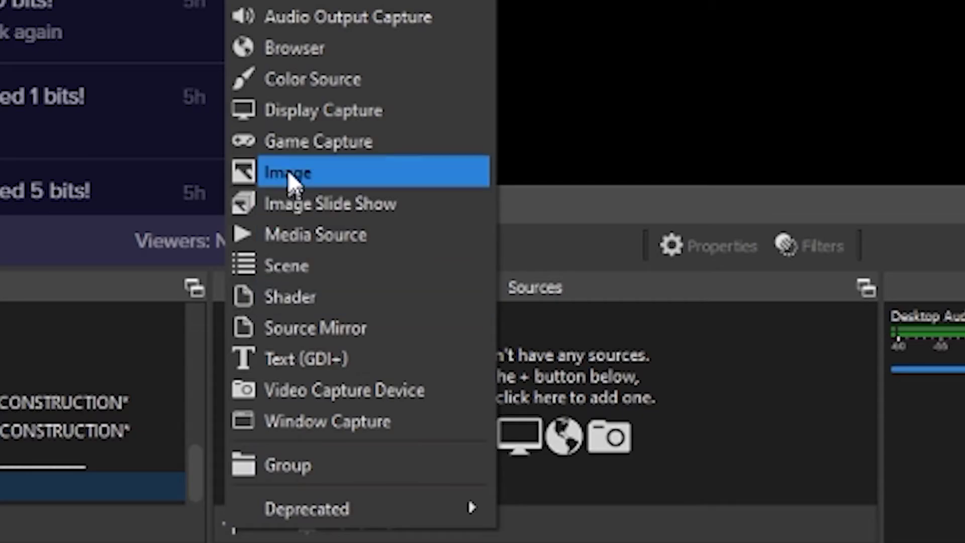
left_click(302, 48)
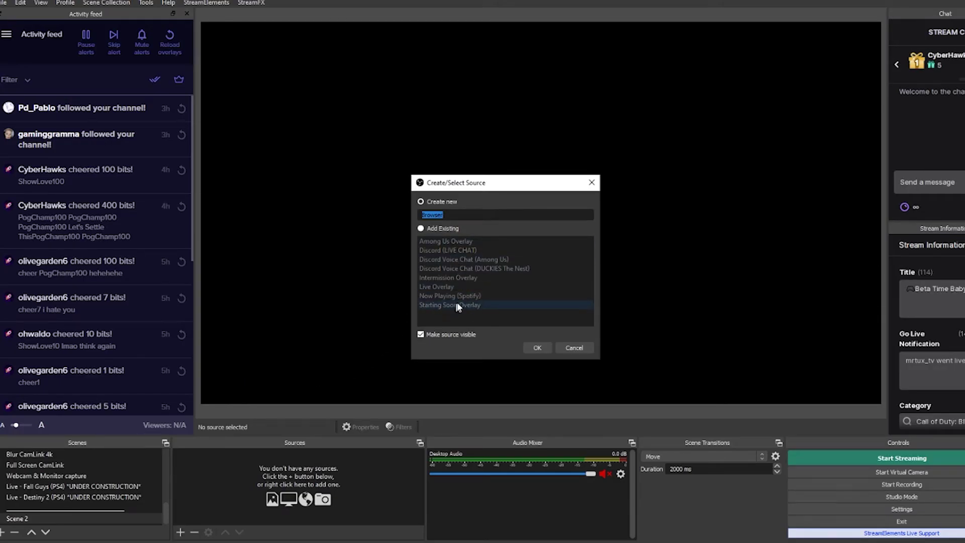
type("N")
type("0w Playi")
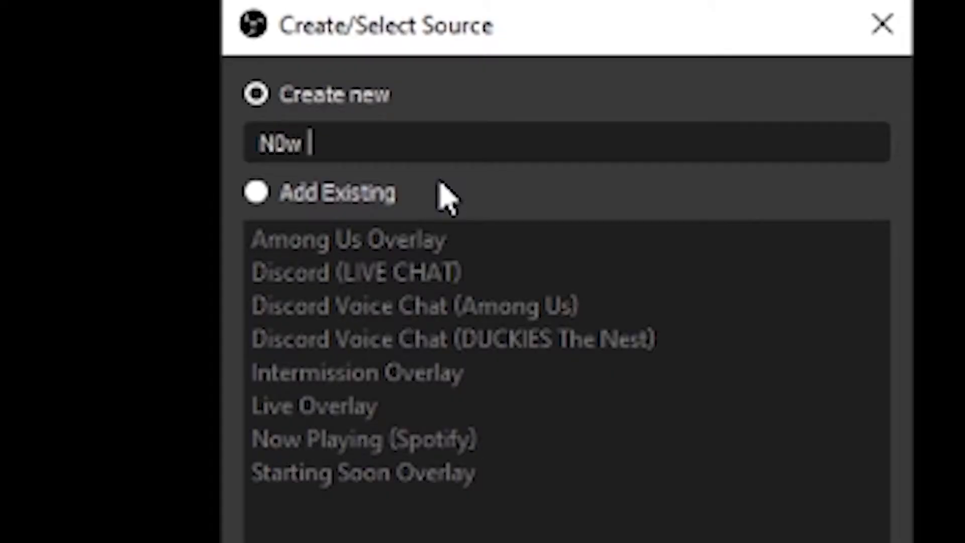
type("ng")
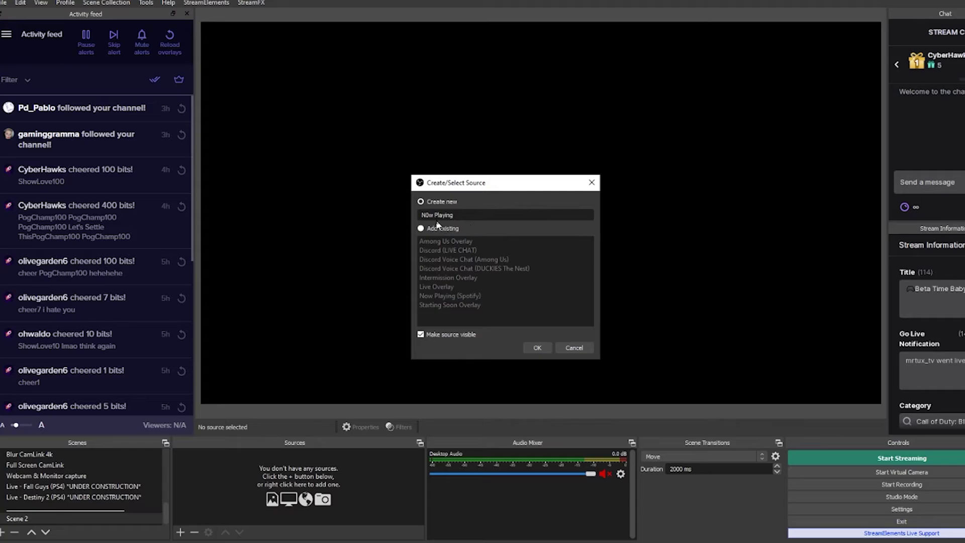
- Replace the browser source's default URL with the copied Pixel Chat overlay link
left_click(539, 348)
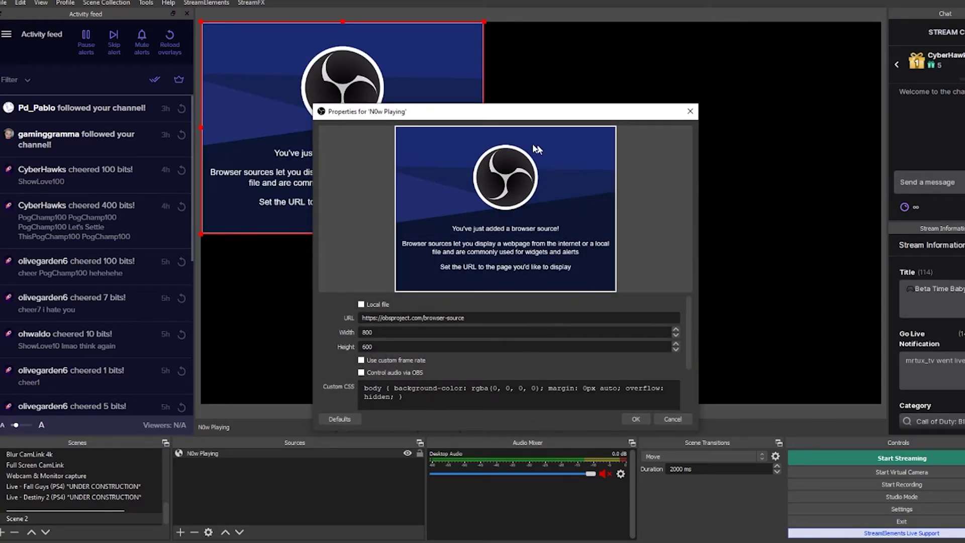
left_click_drag(468, 113, 675, 115)
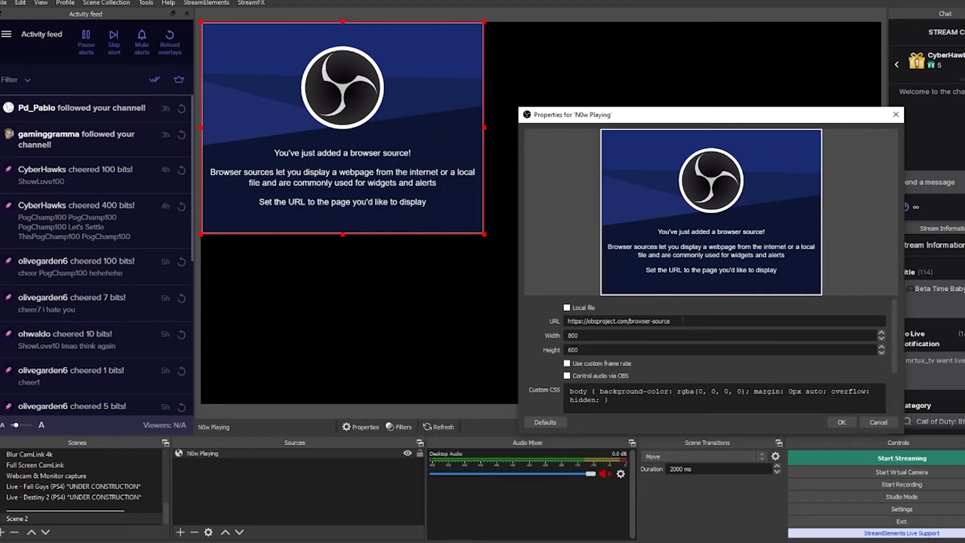
left_click_drag(683, 321, 567, 321)
key("BackSpace")
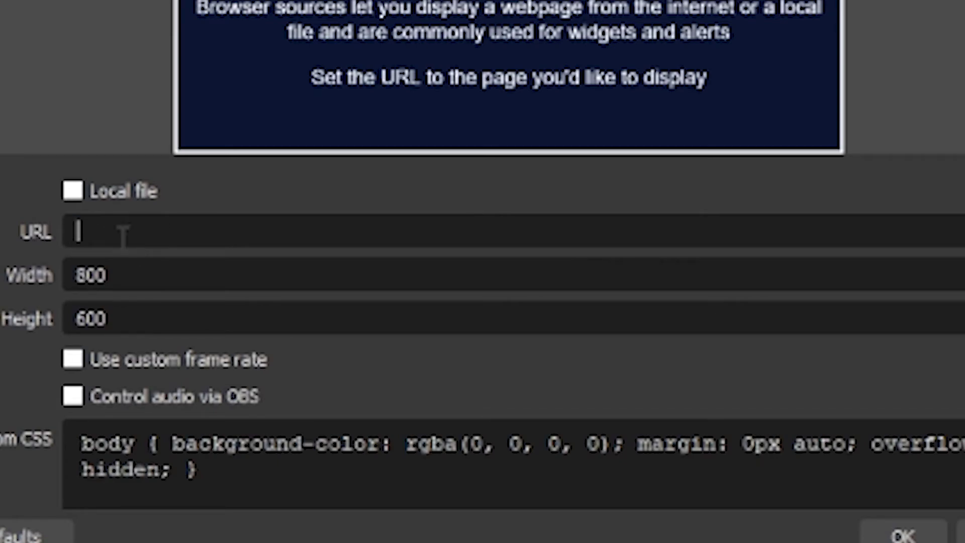
type("https://pixel.chat/0Lfk1K48_6cFmMD/A2BWedaJTTogJXi")
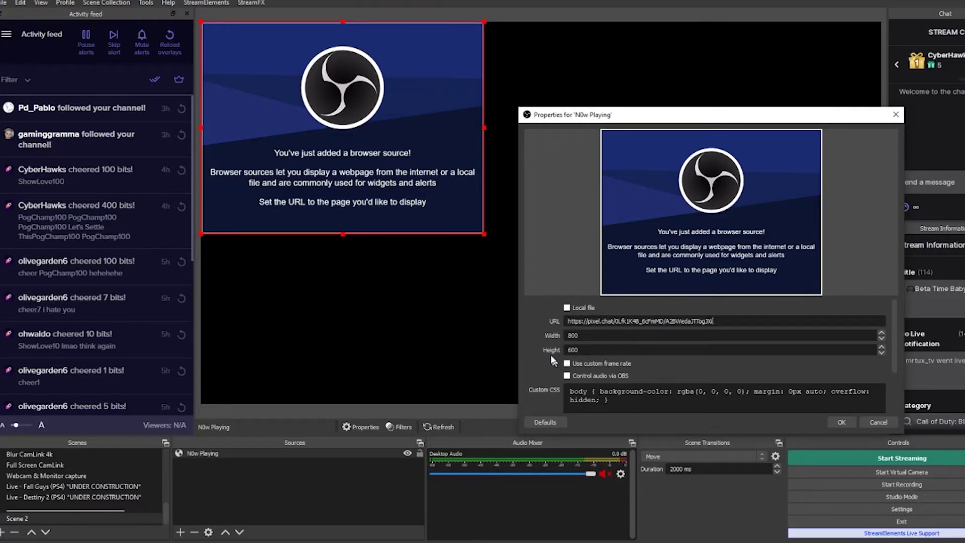
left_click(841, 422)
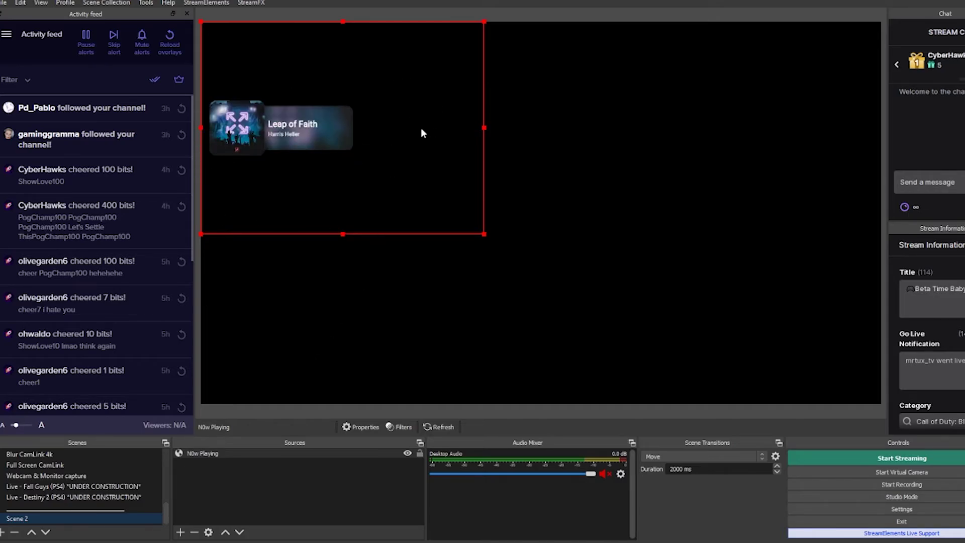
- Move the N0w Playing card to the lower-left of the Scene 2 canvas
left_click_drag(365, 167, 364, 403)
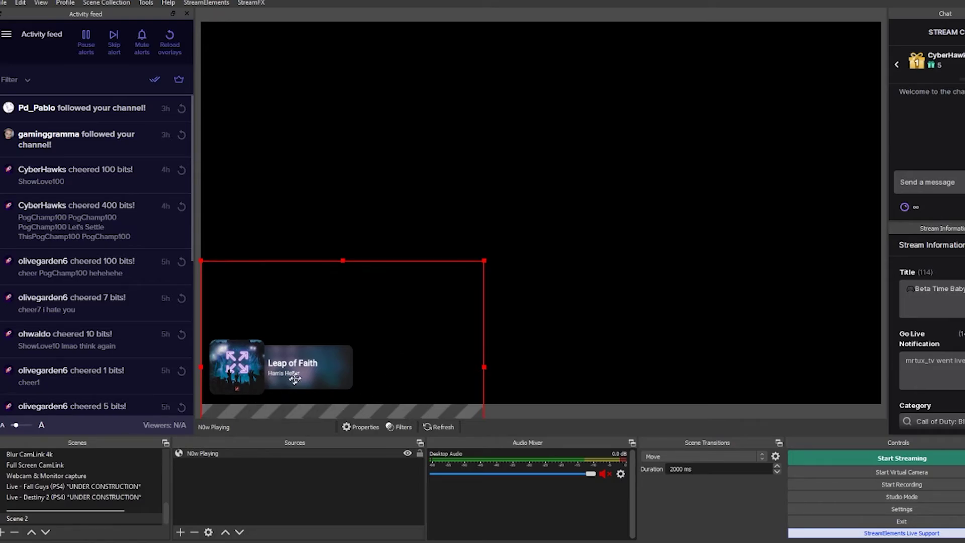
left_click_drag(290, 382, 306, 371)
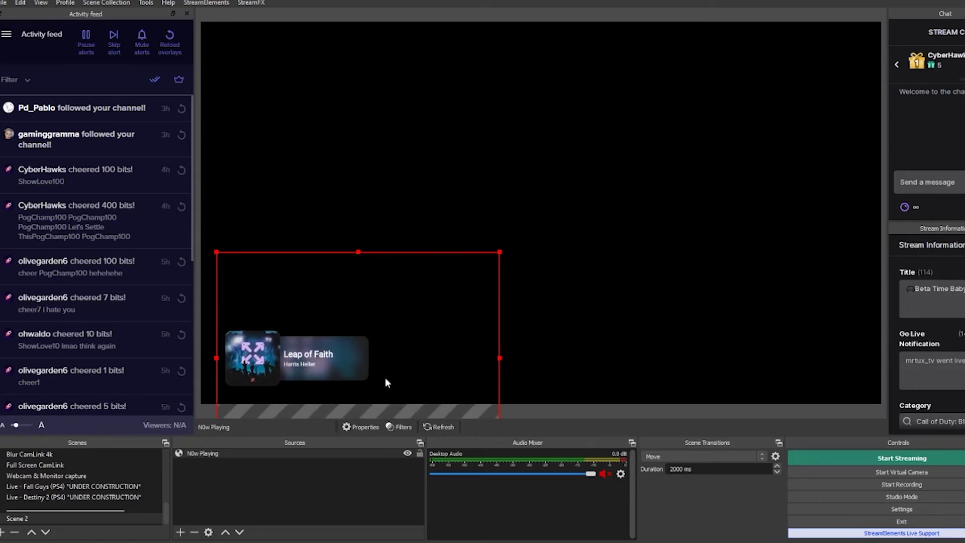